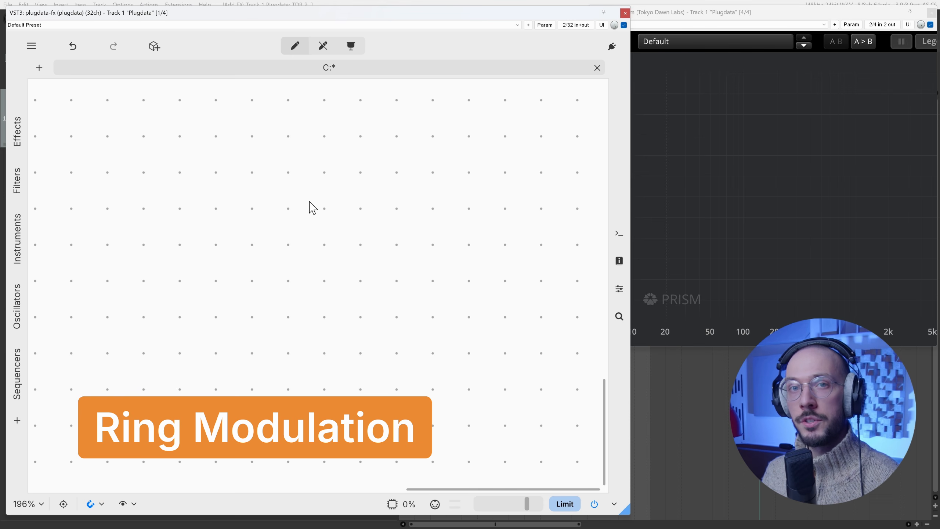
# Step: Add a *~ signal multiplier object to the empty patch and move it down to leave space above
pyautogui.hotkey('ctrl', '1')
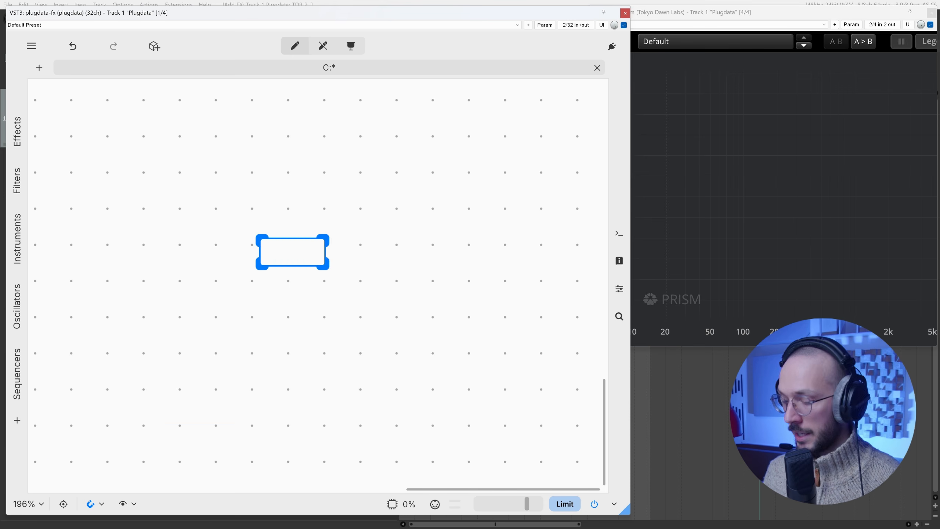
pyautogui.write('*~')
pyautogui.click(294, 223)
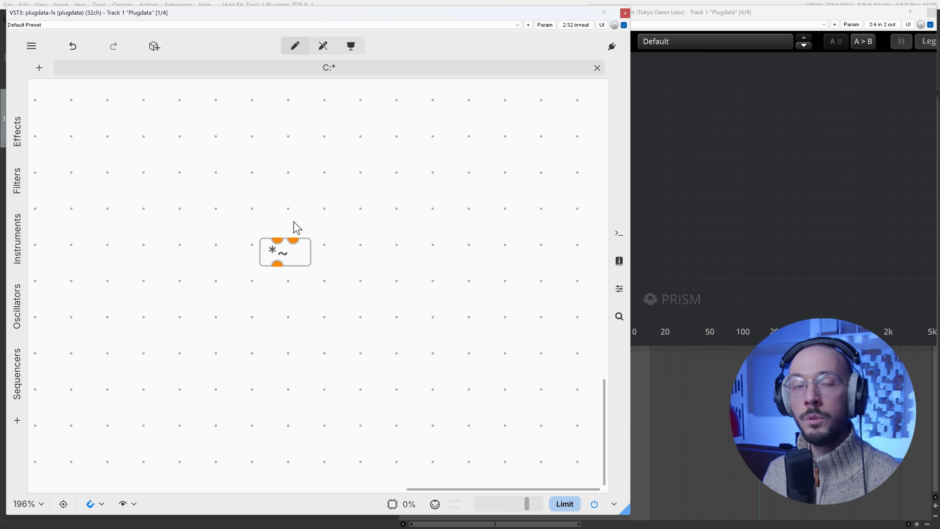
pyautogui.scroll(1, 311, 228)
pyautogui.moveTo(302, 267); pyautogui.dragTo(299, 313)
# Step: Add an osc~ object and position it just above the *~ object
pyautogui.hotkey('ctrl', '1')
pyautogui.write('osc~')
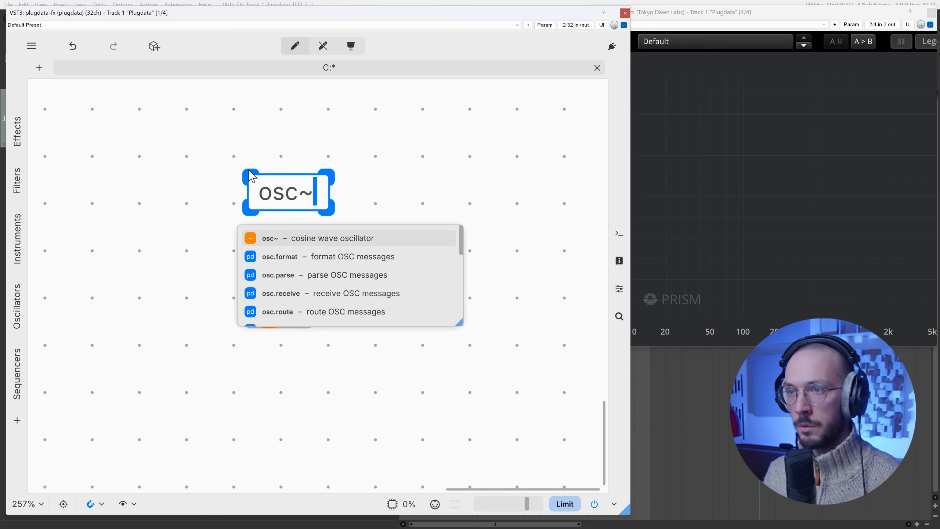
pyautogui.click(267, 149)
pyautogui.moveTo(299, 196); pyautogui.dragTo(297, 228)
# Step: Add a comment reading CARRIER and place it directly above the osc~ object
pyautogui.click(262, 162)
pyautogui.hotkey('ctrl', 'e')
pyautogui.hotkey('ctrl', '5')
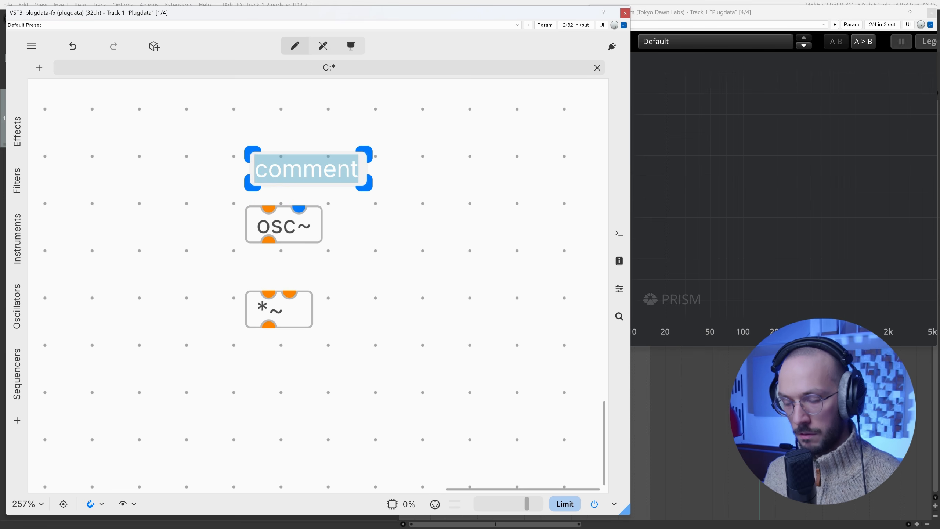
pyautogui.write('CARRIER')
pyautogui.click(294, 125)
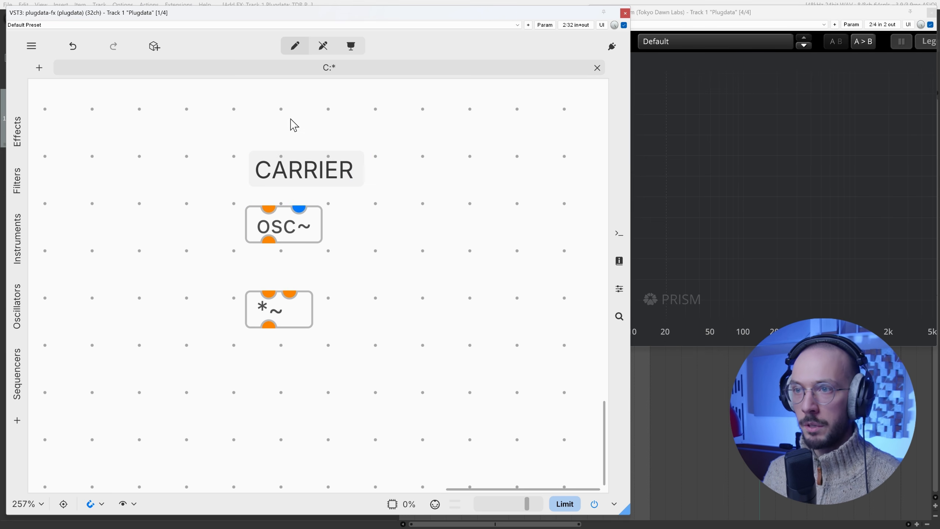
pyautogui.moveTo(288, 173); pyautogui.dragTo(284, 184)
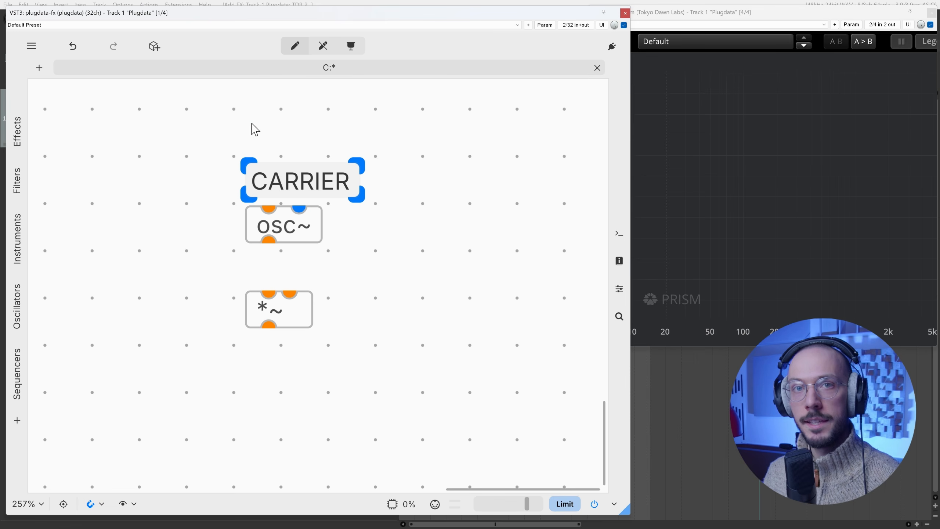
# Step: Move the CARRIER comment and its osc~ up and to the left, and place a duplicate of the pair to their right
pyautogui.moveTo(251, 123); pyautogui.dragTo(290, 237)
pyautogui.moveTo(302, 234); pyautogui.dragTo(220, 216)
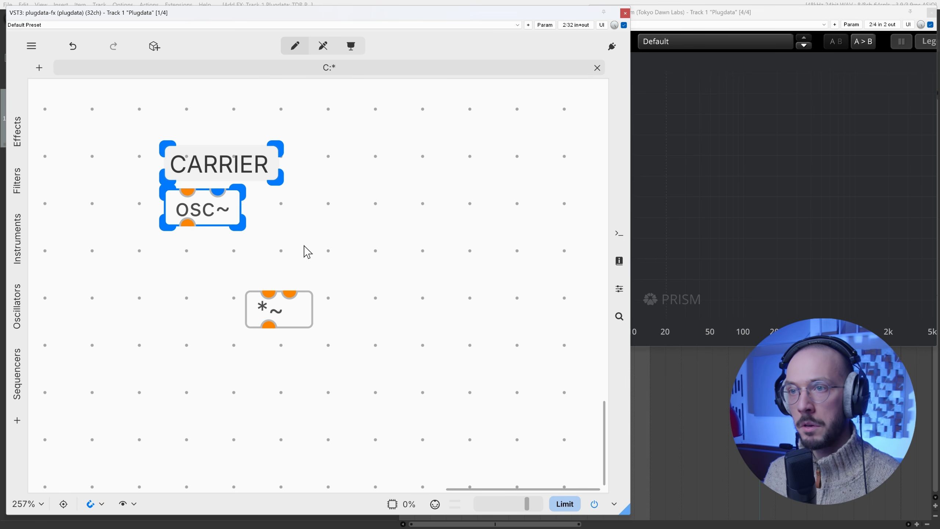
pyautogui.hotkey('ctrl', 'd')
pyautogui.moveTo(352, 299); pyautogui.dragTo(408, 220)
# Step: Change the duplicated comment to MODULATOR and move the *~ object slightly lower
pyautogui.doubleClick(413, 164)
pyautogui.write('MOD')
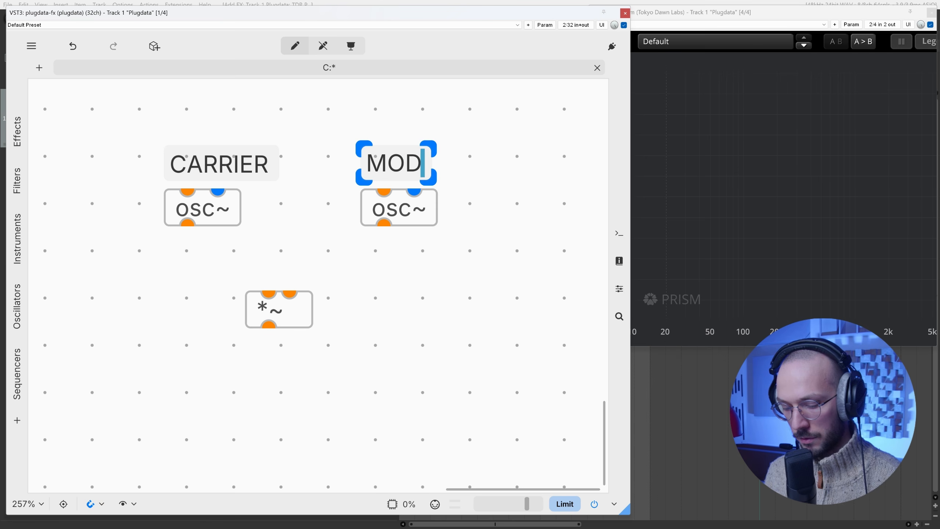
pyautogui.write('ULATOR')
pyautogui.click(454, 95)
pyautogui.moveTo(295, 318); pyautogui.dragTo(300, 336)
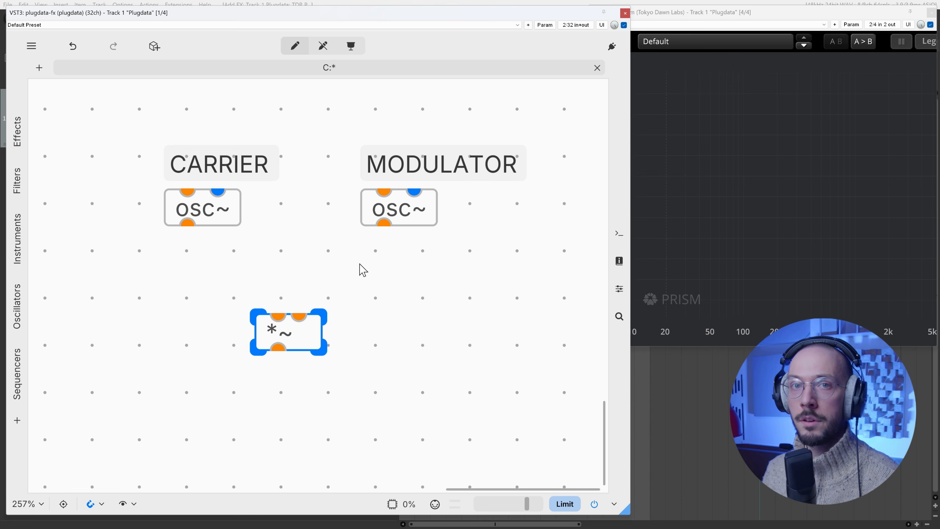
# Step: Set the carrier oscillator's frequency to 440 and connect its outlet to the first inlet of the *~ object
pyautogui.doubleClick(237, 222)
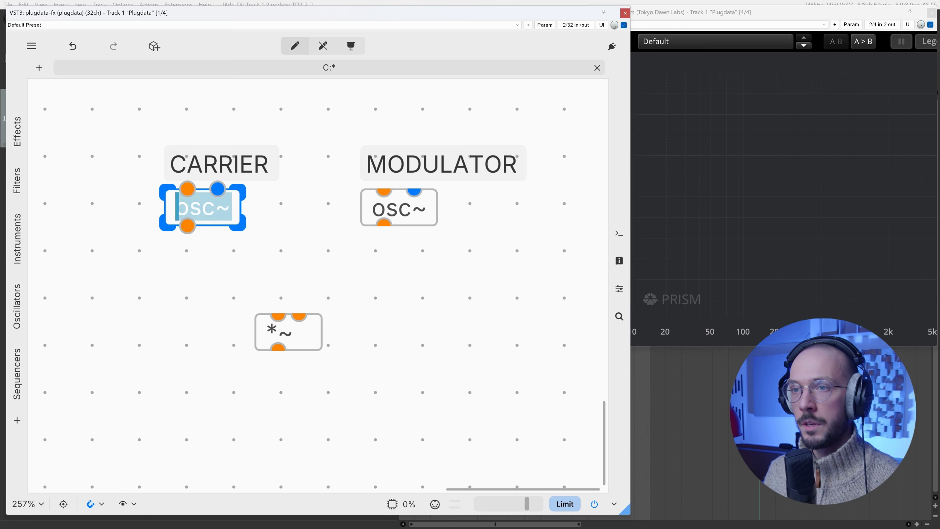
pyautogui.press('End')
pyautogui.write('440')
pyautogui.click(304, 168)
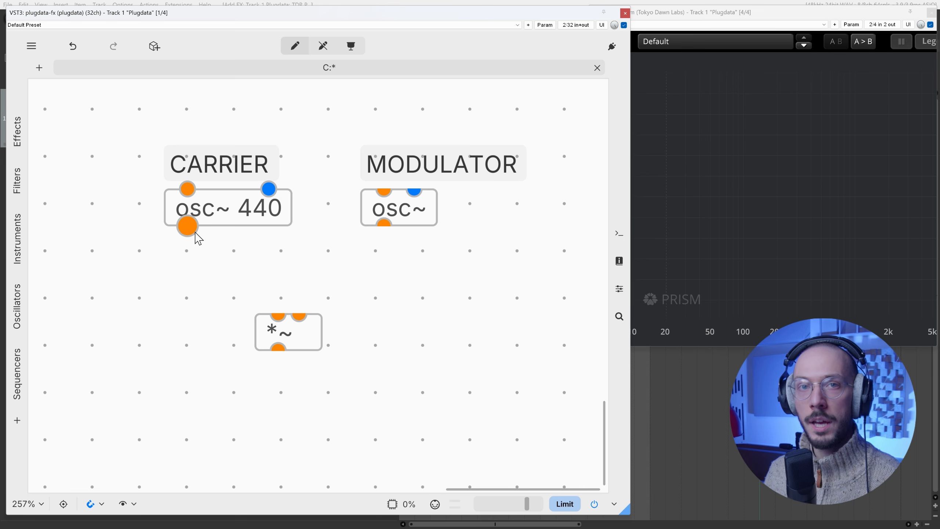
pyautogui.moveTo(190, 227); pyautogui.dragTo(274, 313)
pyautogui.moveTo(280, 331); pyautogui.dragTo(249, 328)
# Step: Add an output~ object below the multiplier and connect the *~ outlet to its first inlet
pyautogui.doubleClick(239, 393)
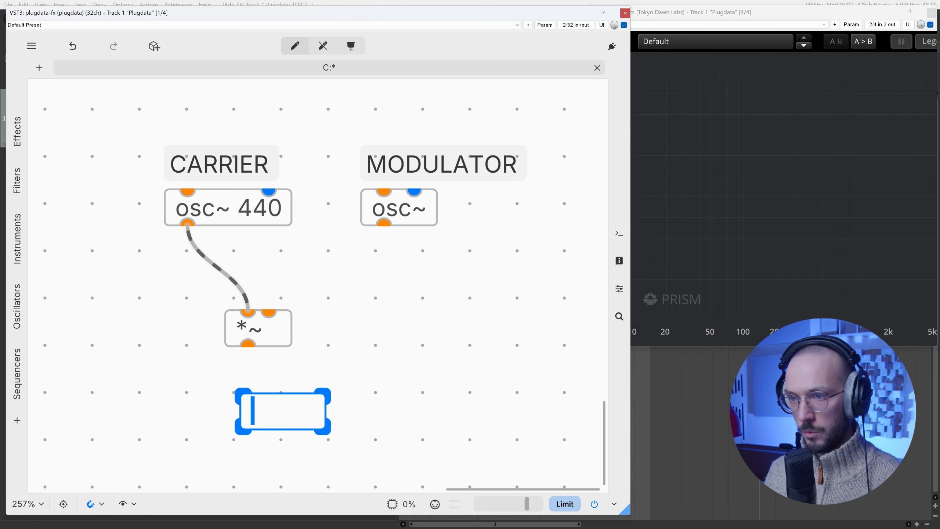
pyautogui.write('outpu')
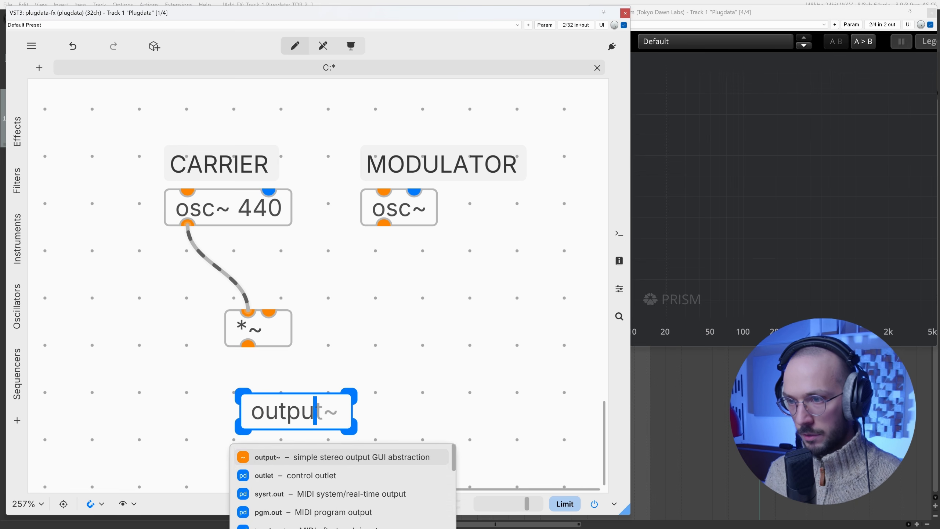
pyautogui.write('t~')
pyautogui.click(365, 359)
pyautogui.scroll(-2, 312, 403)
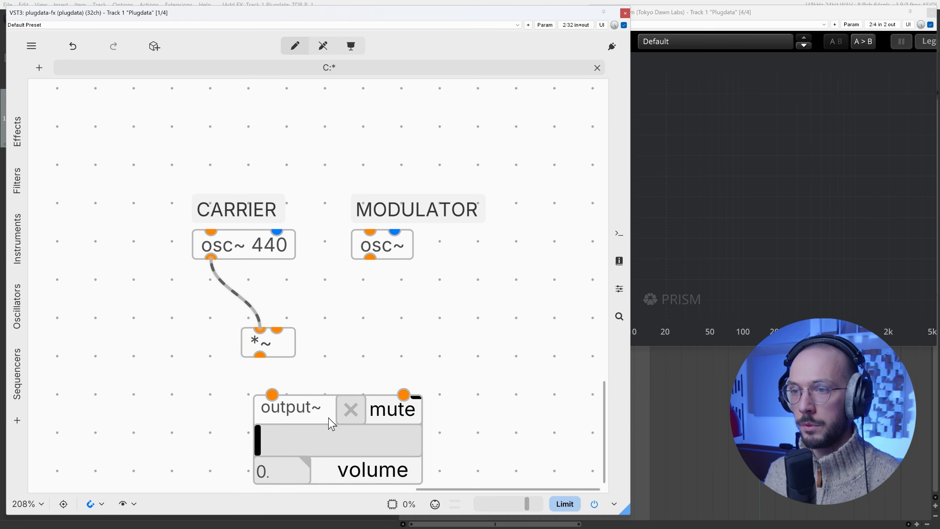
pyautogui.moveTo(328, 419); pyautogui.dragTo(317, 411)
pyautogui.moveTo(260, 356); pyautogui.dragTo(260, 388)
# Step: Set the modulator oscillator's frequency to 1 and connect its outlet to the second inlet of the *~ object
pyautogui.scroll(-2, 337, 182)
pyautogui.doubleClick(385, 235)
pyautogui.press('Right')
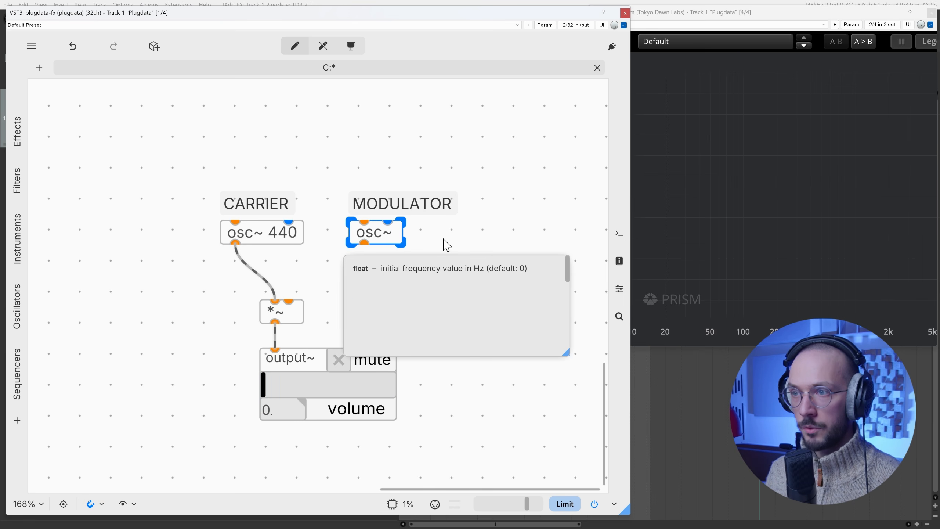
pyautogui.write('1')
pyautogui.click(537, 202)
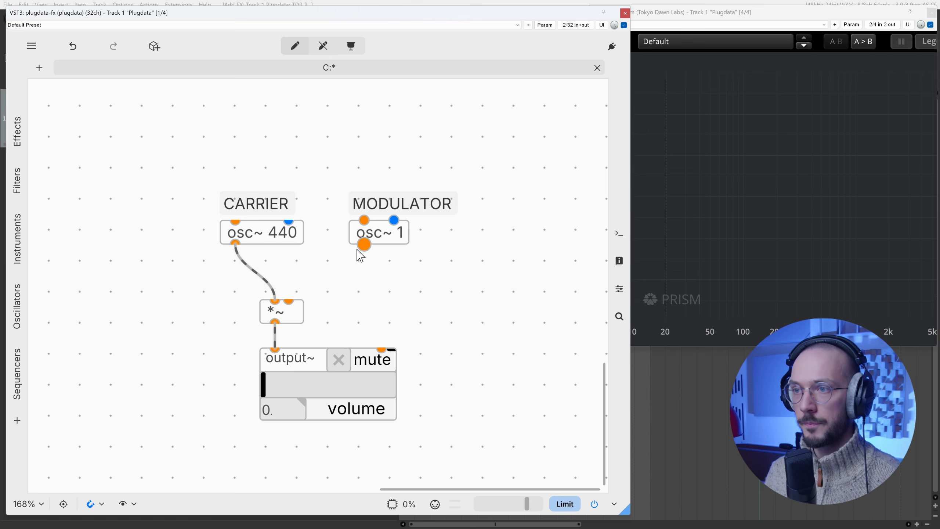
pyautogui.moveTo(364, 244); pyautogui.dragTo(289, 301)
# Step: Leave edit mode, raise the output~ volume to about 0.1174 to hear the tremolo, and mute the output
pyautogui.hotkey('ctrl', 'e')
pyautogui.moveTo(302, 393); pyautogui.dragTo(354, 387)
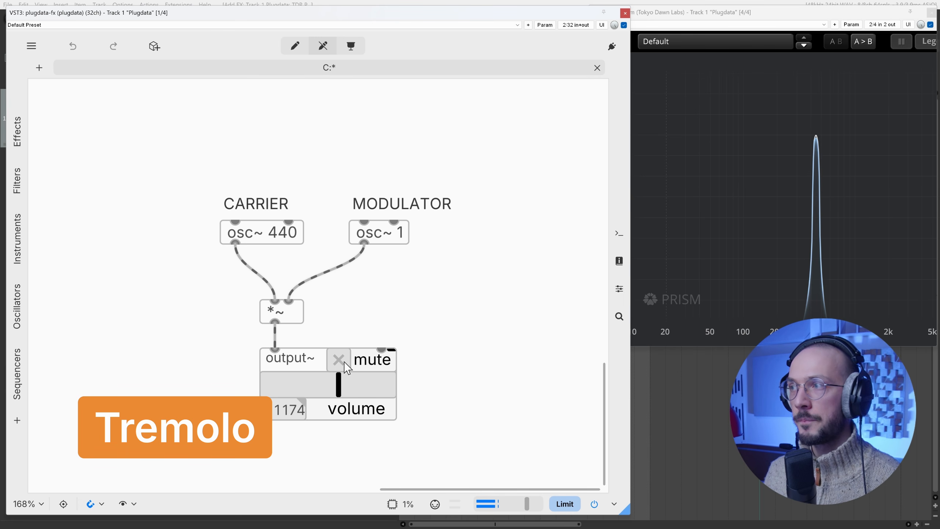
pyautogui.click(346, 365)
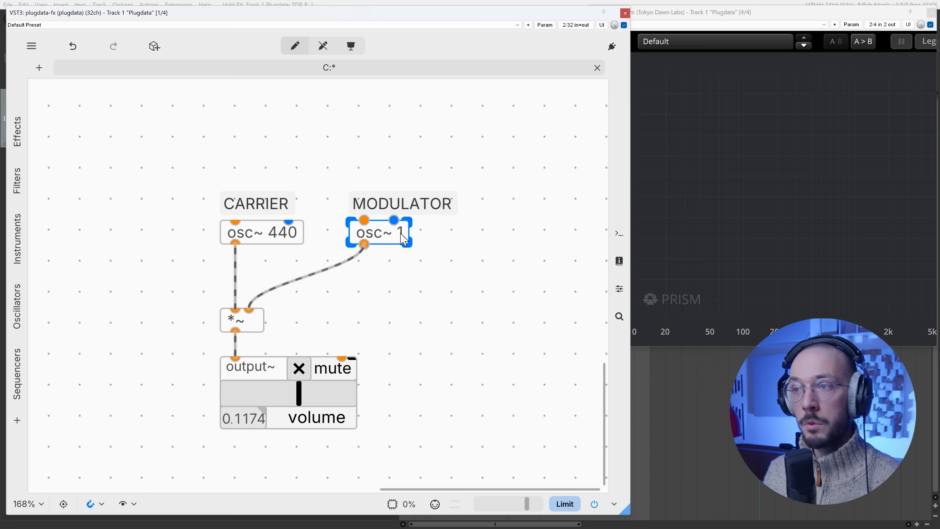
# Step: Set the modulator oscillator's frequency to 110
pyautogui.doubleClick(408, 239)
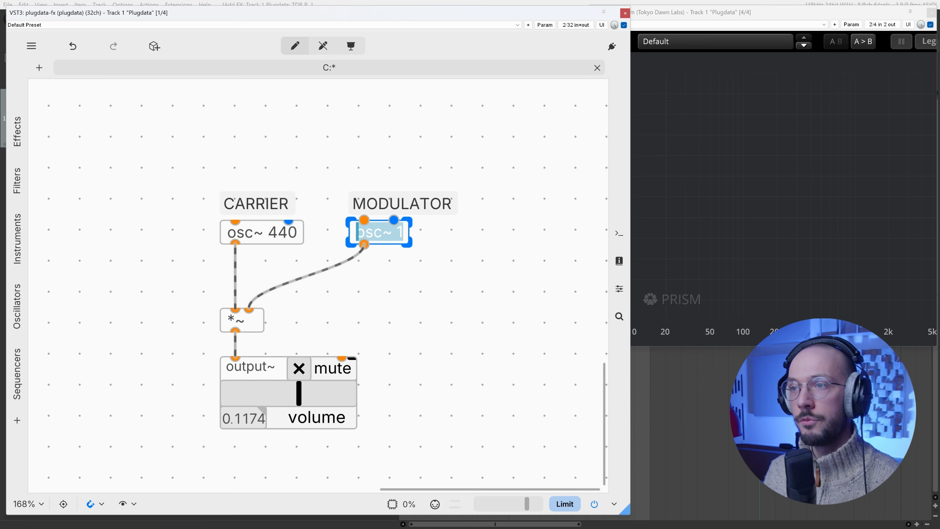
pyautogui.doubleClick(400, 232)
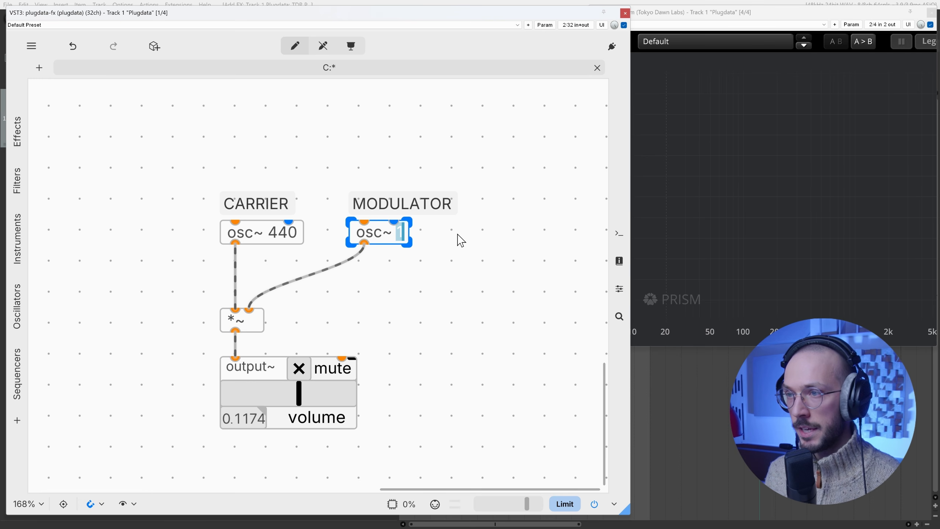
pyautogui.write('110')
pyautogui.click(510, 247)
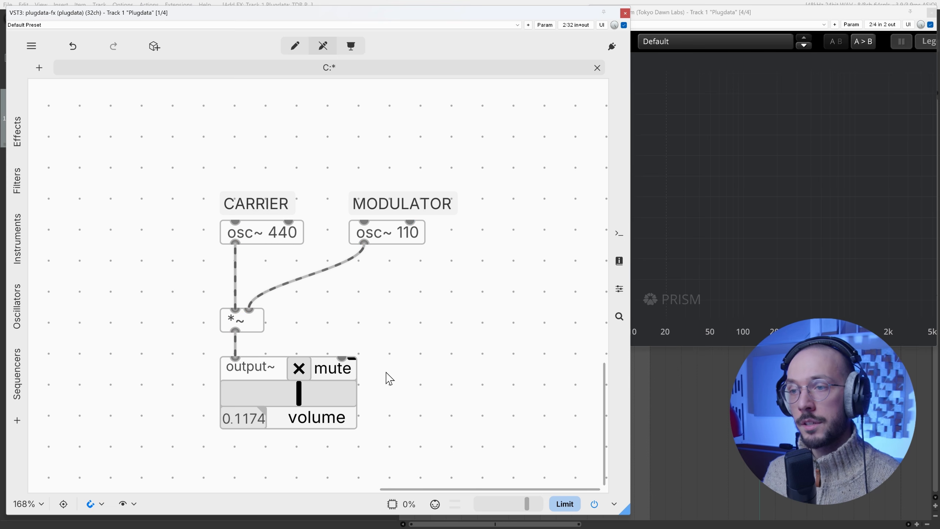
# Step: Unmute the output and examine the ring-modulated signal's peaks in the spectrum analyzer
pyautogui.keyDown('ctrl'); pyautogui.click(304, 368); pyautogui.keyUp('ctrl')
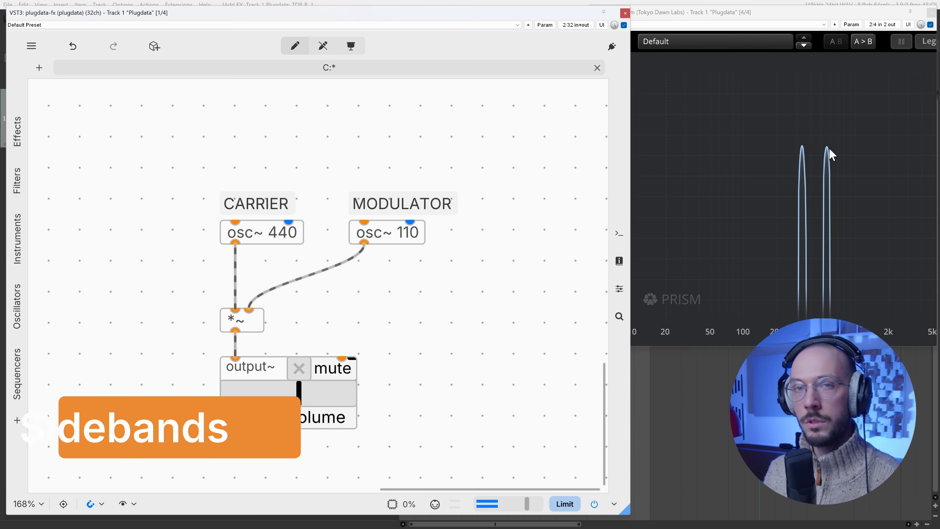
pyautogui.click(802, 146)
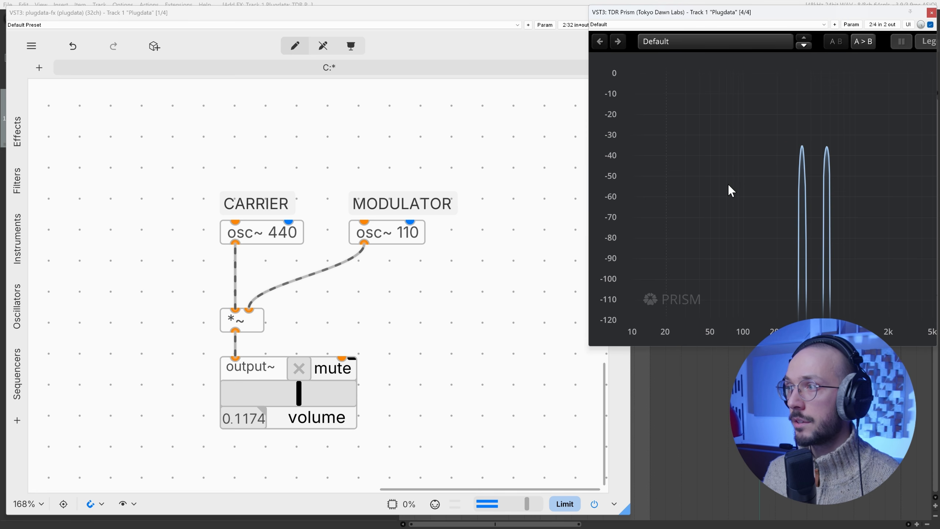
pyautogui.click(473, 279)
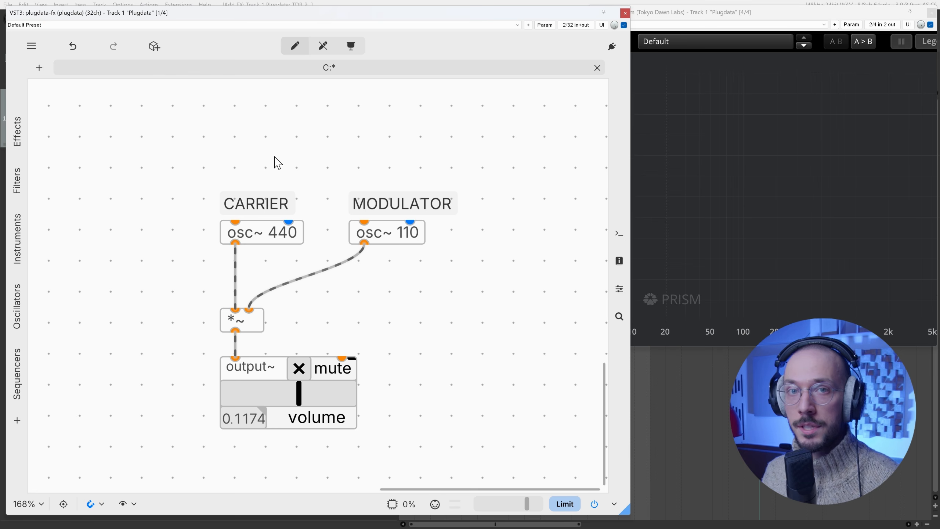
# Step: Move the *~ object aside, try connecting the carrier oscillator directly to output~, and realign the multiplier under the carrier
pyautogui.moveTo(263, 321); pyautogui.dragTo(294, 314)
pyautogui.hotkey('ctrl', 'e')
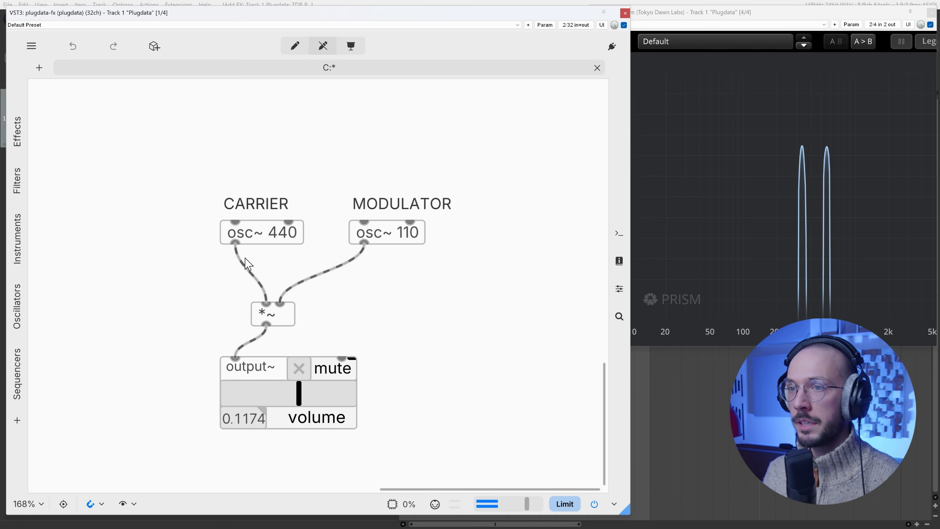
pyautogui.hotkey('ctrl', 'e')
pyautogui.moveTo(236, 246); pyautogui.dragTo(236, 352)
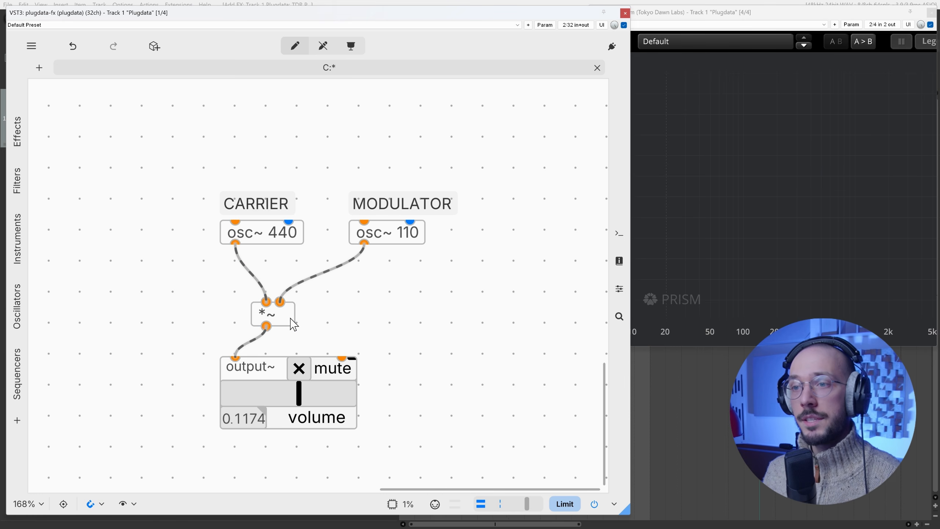
pyautogui.moveTo(290, 318); pyautogui.dragTo(259, 329)
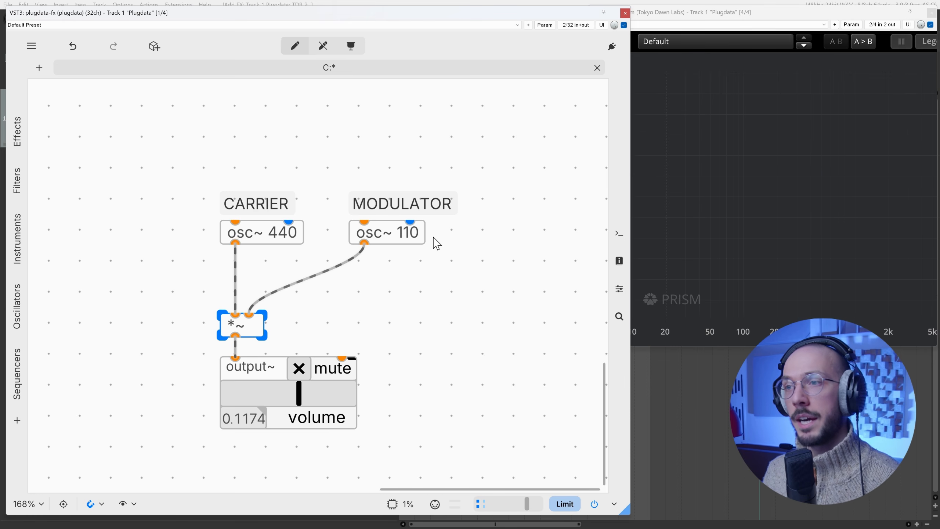
# Step: Move the MODULATOR comment well above its oscillator to free space for more objects
pyautogui.moveTo(379, 181); pyautogui.dragTo(398, 115)
pyautogui.scroll(2, 422, 246)
pyautogui.click(509, 255)
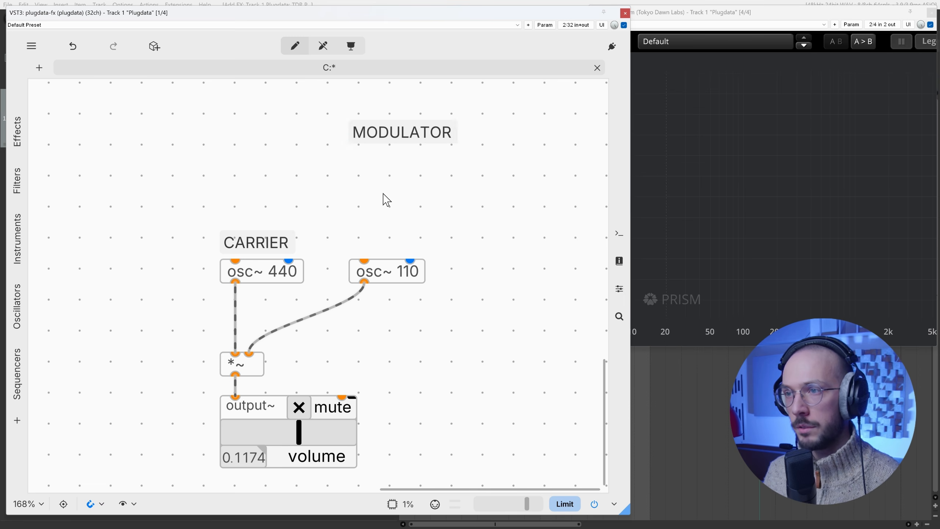
# Step: Add a phasor~ object and place it below and to the right of the MODULATOR comment
pyautogui.doubleClick(386, 196)
pyautogui.write('ph')
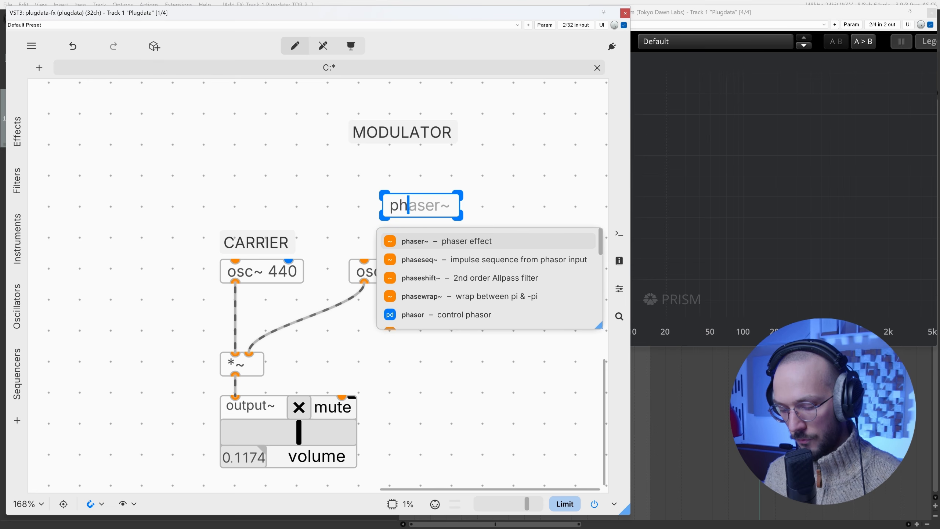
pyautogui.write('asor~')
pyautogui.press('Return')
pyautogui.moveTo(447, 214); pyautogui.dragTo(487, 204)
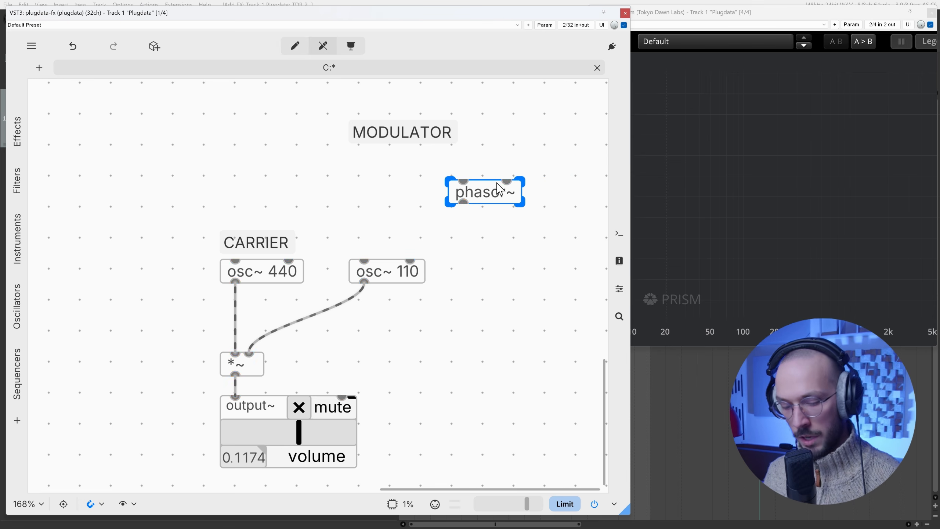
# Step: Add a *~ 220 object directly beneath the phasor~ object, fed by its output
pyautogui.hotkey('ctrl', '1')
pyautogui.write('*~')
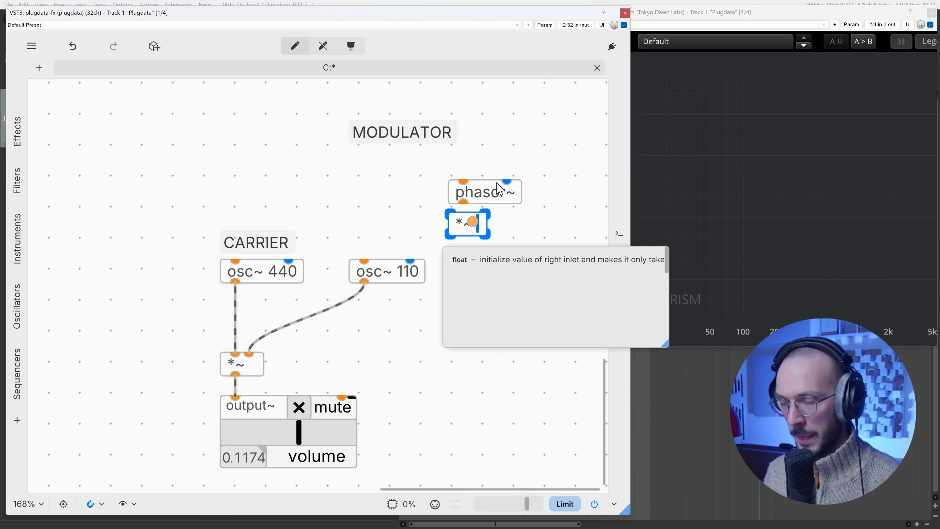
pyautogui.write(' 220')
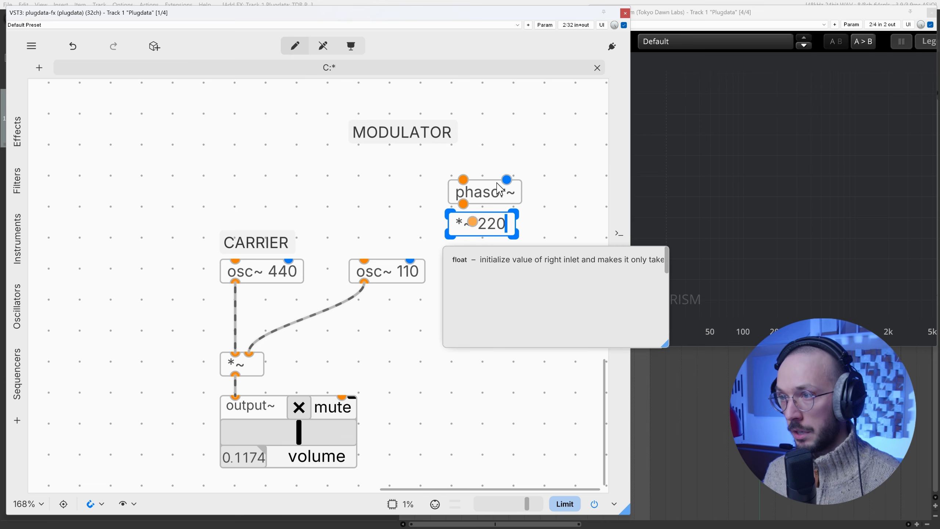
# Step: Set the phasor~ object's frequency to 0.05 and select the *~ 220 object below it
pyautogui.click(485, 192)
pyautogui.doubleClick(485, 191)
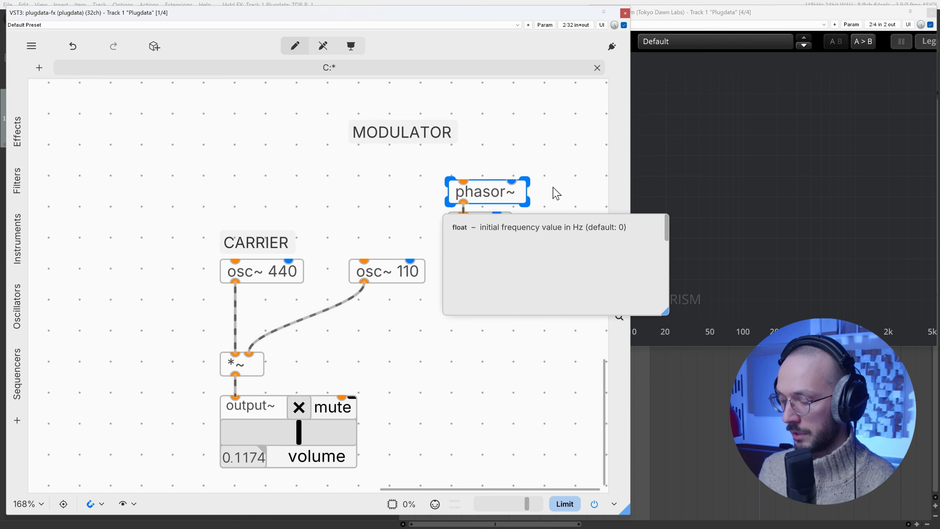
pyautogui.write('0.0')
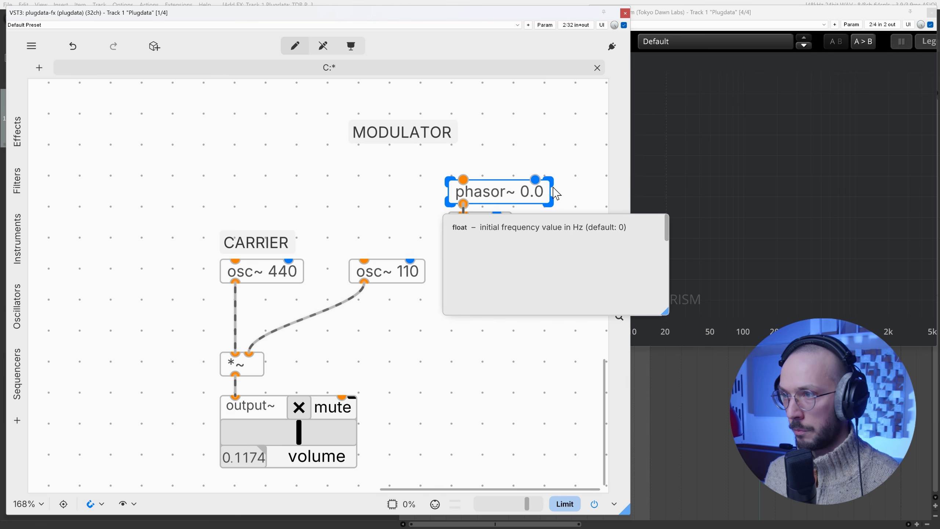
pyautogui.write('5')
pyautogui.click(583, 160)
pyautogui.click(487, 226)
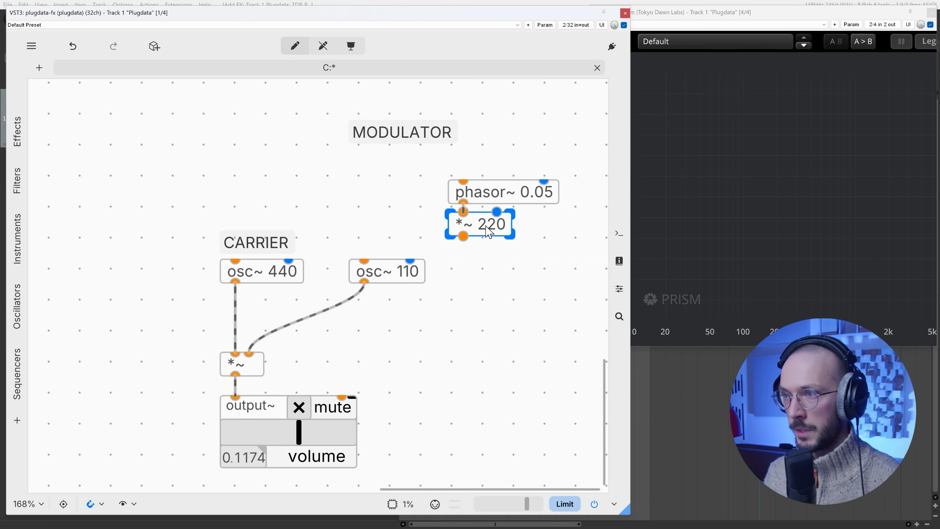
# Step: Connect the *~ 220 output to the modulator oscillator's frequency inlet and to a new s2f~ object placed below it
pyautogui.moveTo(463, 235); pyautogui.dragTo(364, 261)
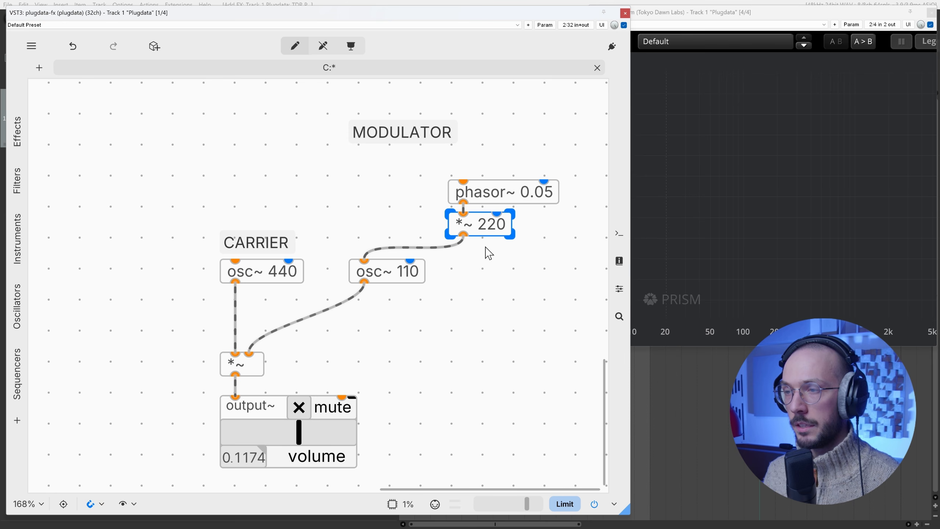
pyautogui.click(483, 254)
pyautogui.hotkey('ctrl', '1')
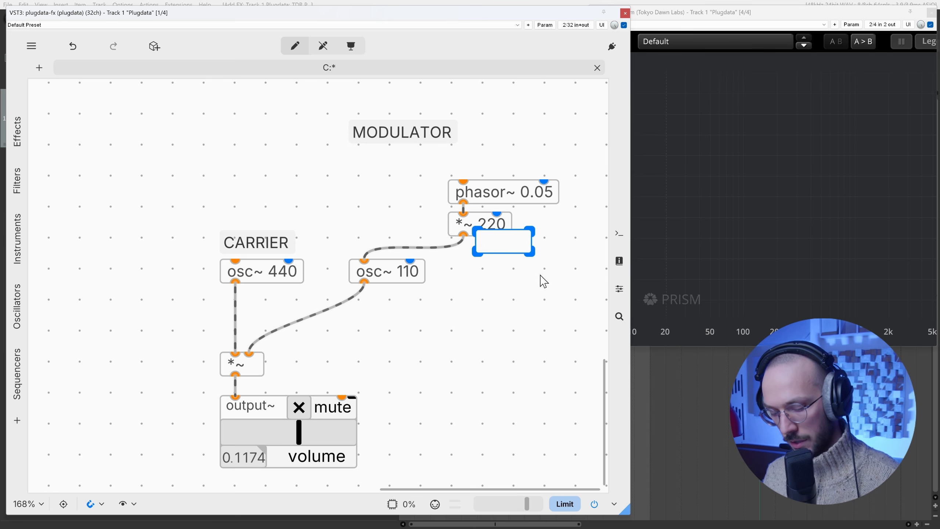
pyautogui.write('s2f~')
pyautogui.click(558, 236)
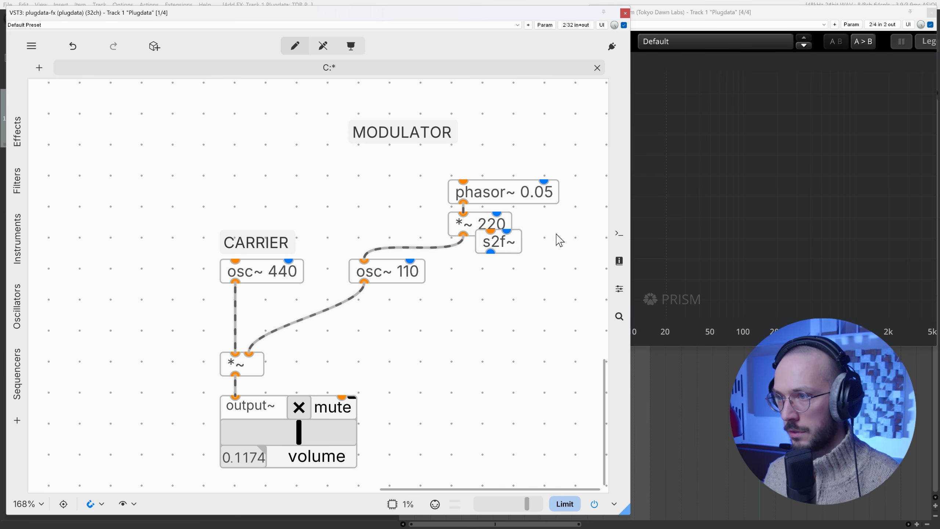
pyautogui.moveTo(509, 243); pyautogui.dragTo(515, 273)
pyautogui.moveTo(463, 236); pyautogui.dragTo(495, 260)
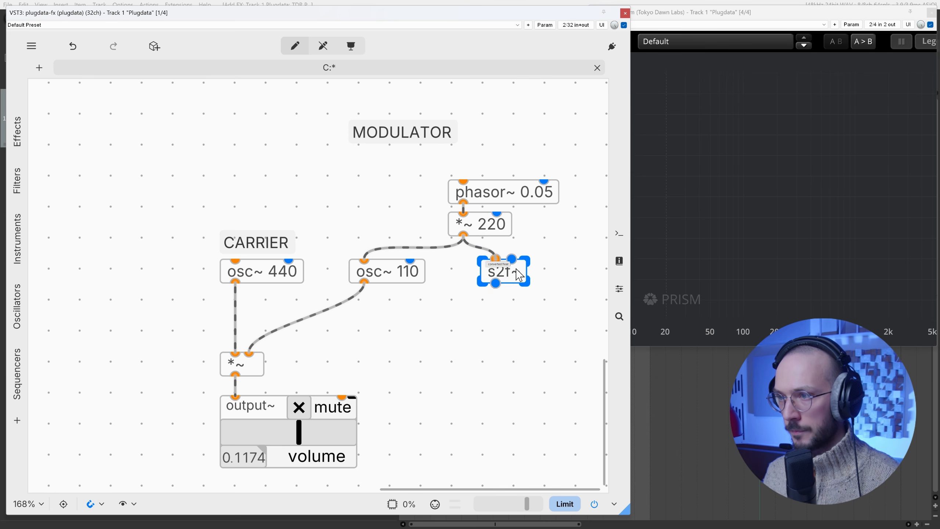
# Step: Add an enlarged number box beneath the s2f~ object, fed by its output, and unmute the output~ object
pyautogui.hotkey('ctrl', 'e')
pyautogui.hotkey('ctrl', '3')
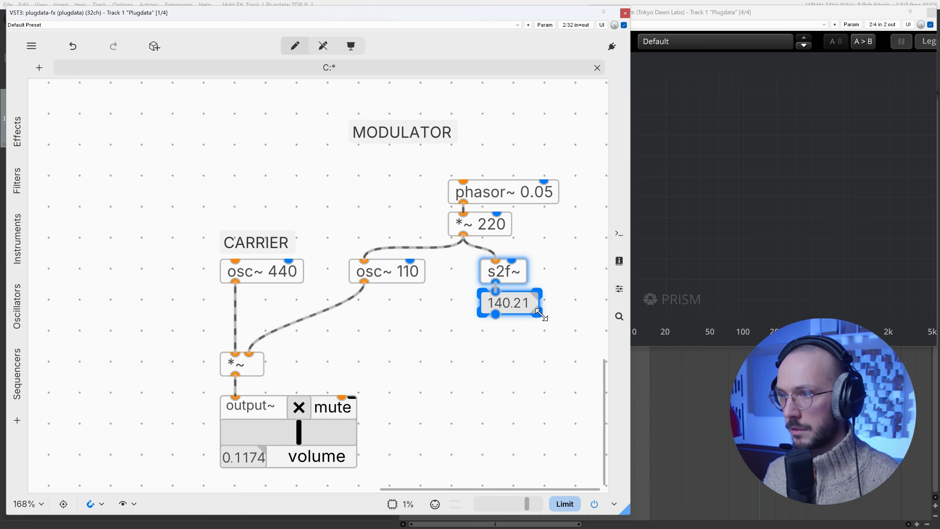
pyautogui.moveTo(536, 314); pyautogui.dragTo(544, 324)
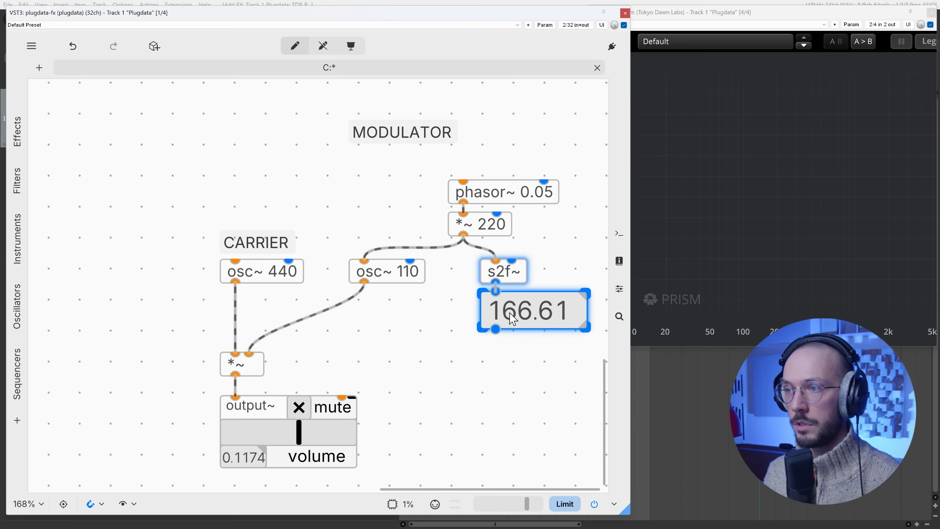
pyautogui.hotkey('ctrl', 'e')
pyautogui.click(298, 407)
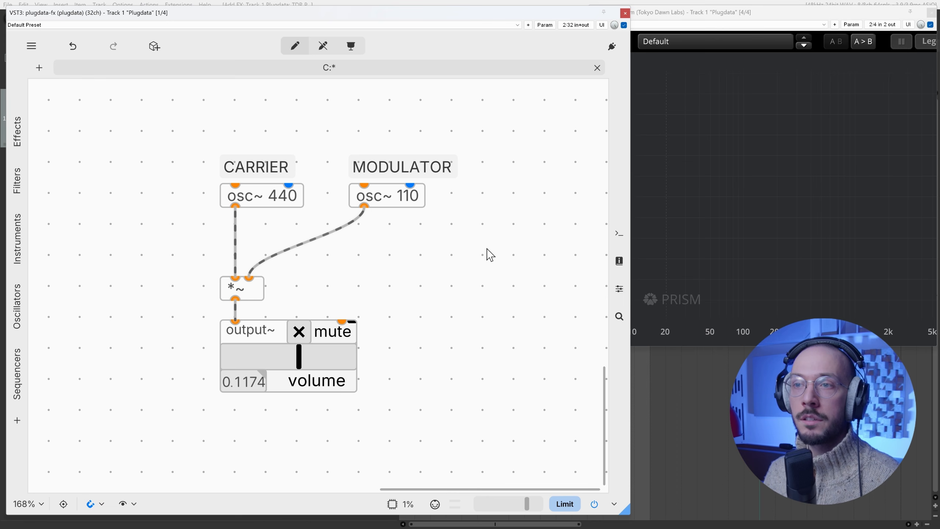
pyautogui.moveTo(269, 133); pyautogui.dragTo(265, 202)
pyautogui.moveTo(398, 122); pyautogui.dragTo(394, 215)
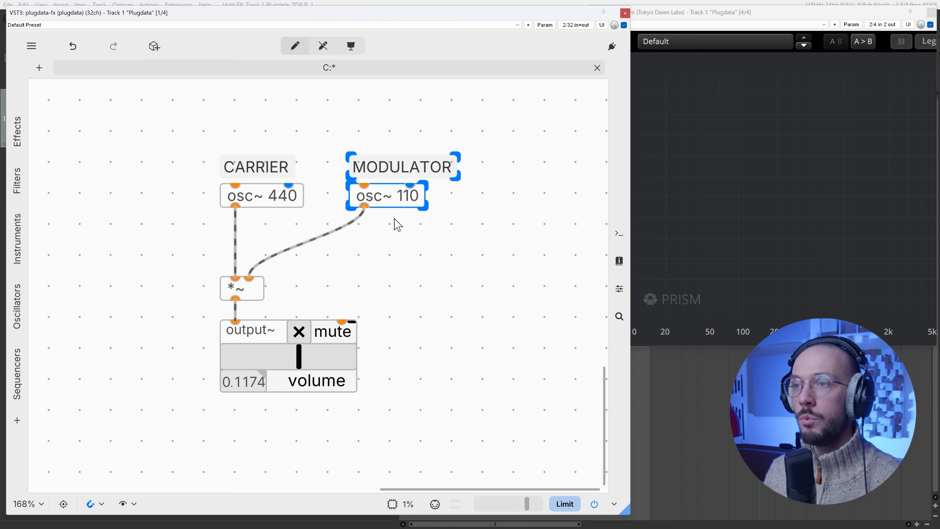
pyautogui.click(439, 235)
# Step: Set the modulator oscillator's frequency to 103 and unmute the output~ object
pyautogui.click(415, 204)
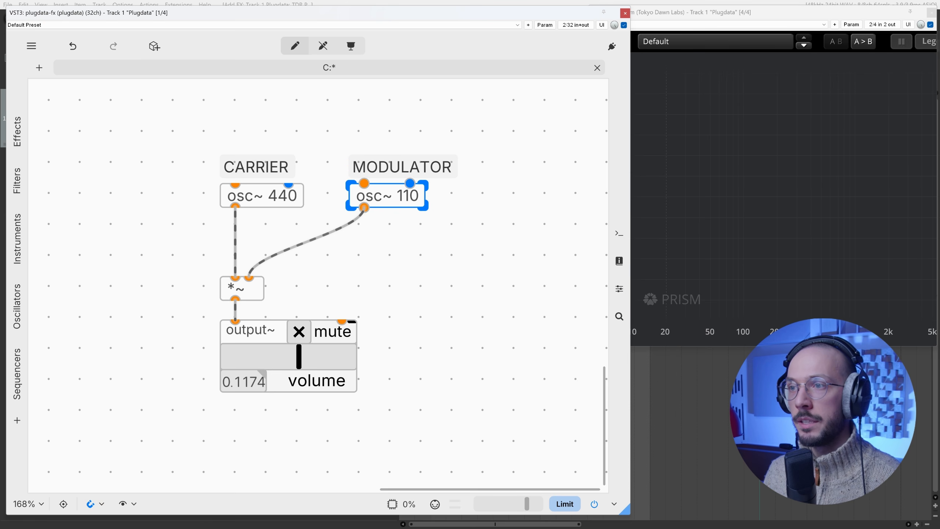
pyautogui.doubleClick(415, 204)
pyautogui.doubleClick(412, 199)
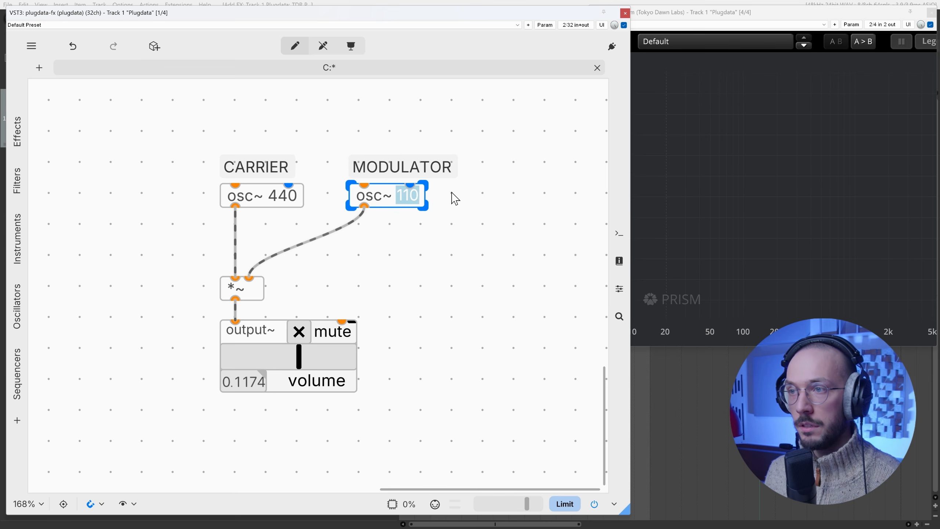
pyautogui.write('10')
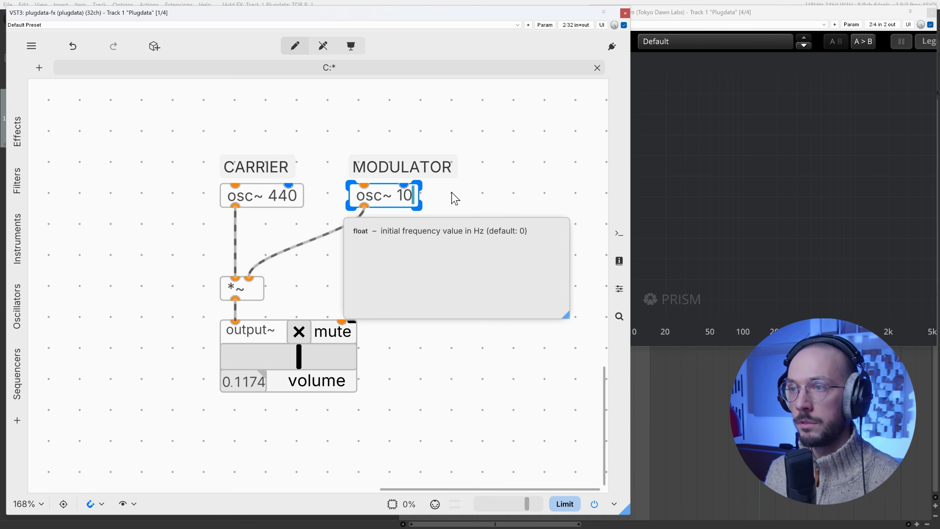
pyautogui.write('3')
pyautogui.hotkey('ctrl', 'e')
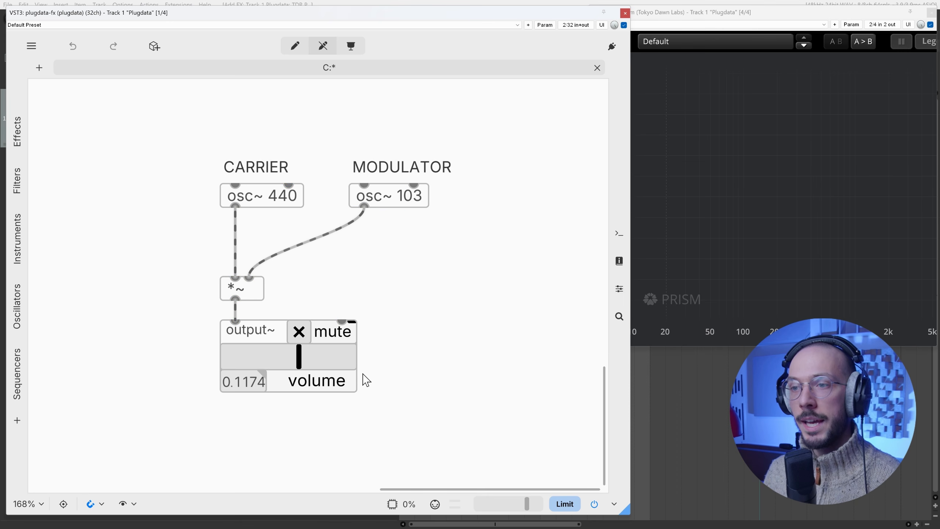
pyautogui.click(300, 333)
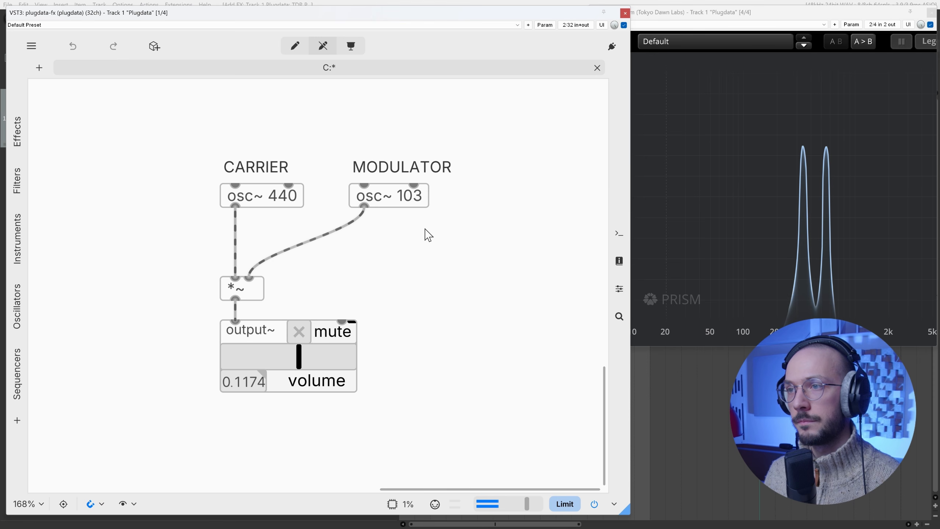
# Step: Try modulator oscillator frequencies of 110 and 95 while the patch is sounding
pyautogui.hotkey('ctrl', 'e')
pyautogui.doubleClick(412, 195)
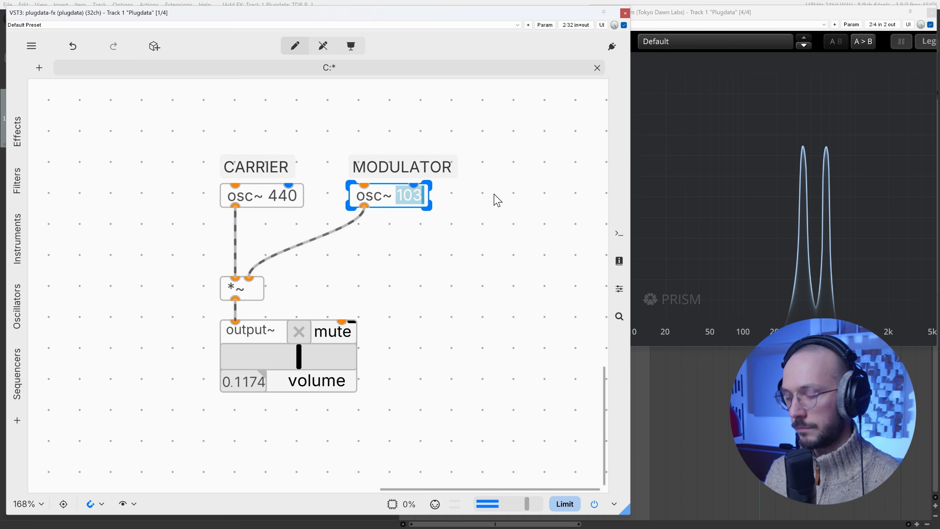
pyautogui.write('110')
pyautogui.click(524, 183)
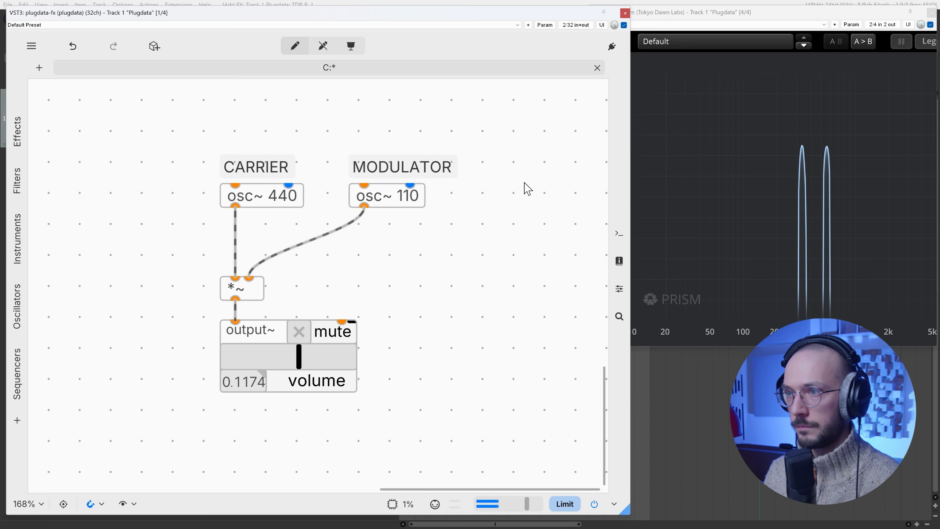
pyautogui.doubleClick(411, 198)
pyautogui.doubleClick(408, 195)
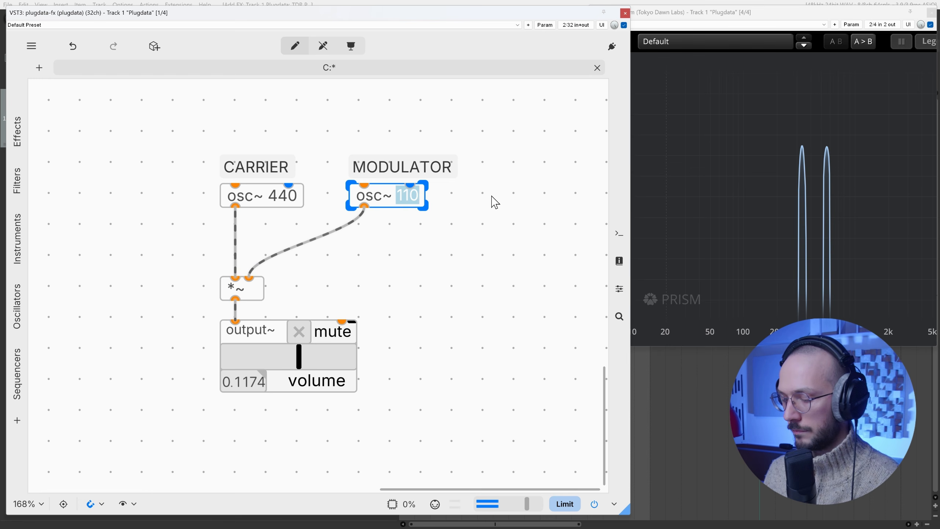
pyautogui.write('95')
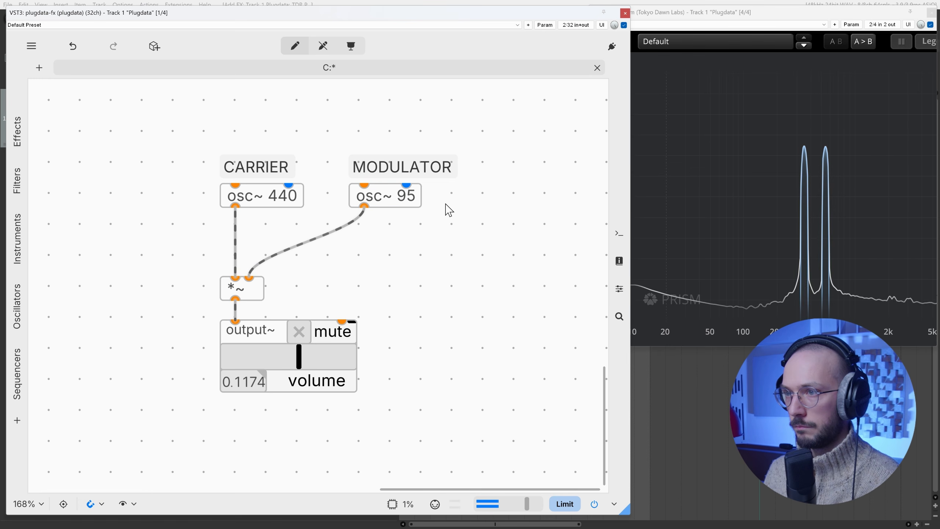
# Step: Set the modulator oscillator's frequency back to 110 and mute the output~ object
pyautogui.doubleClick(406, 195)
pyautogui.doubleClick(406, 195)
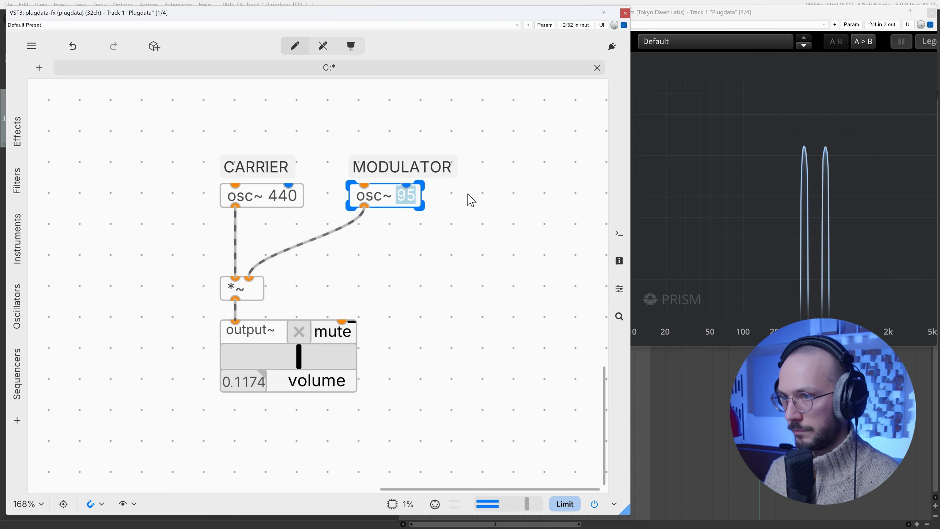
pyautogui.write('110')
pyautogui.click(519, 197)
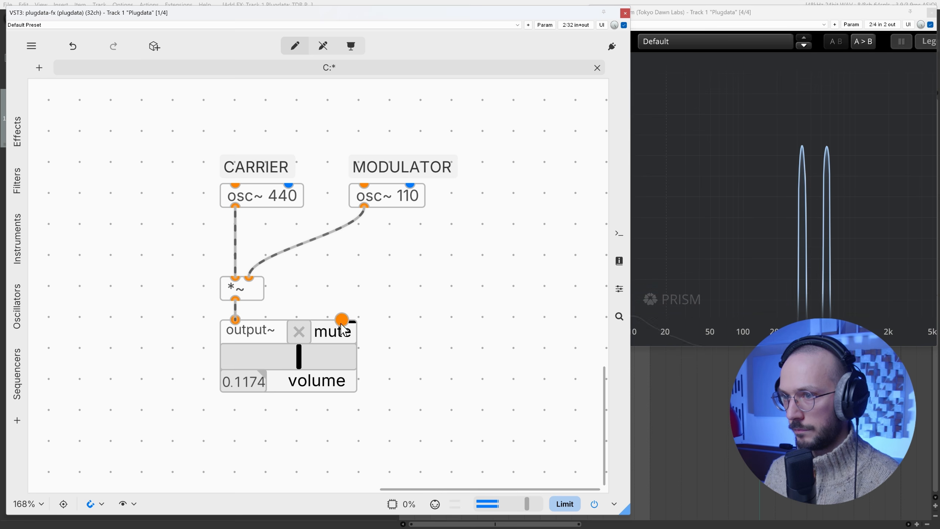
pyautogui.click(300, 338)
# Step: Add number boxes above the carrier and modulator oscillators to control their frequencies
pyautogui.scroll(-3, 412, 343)
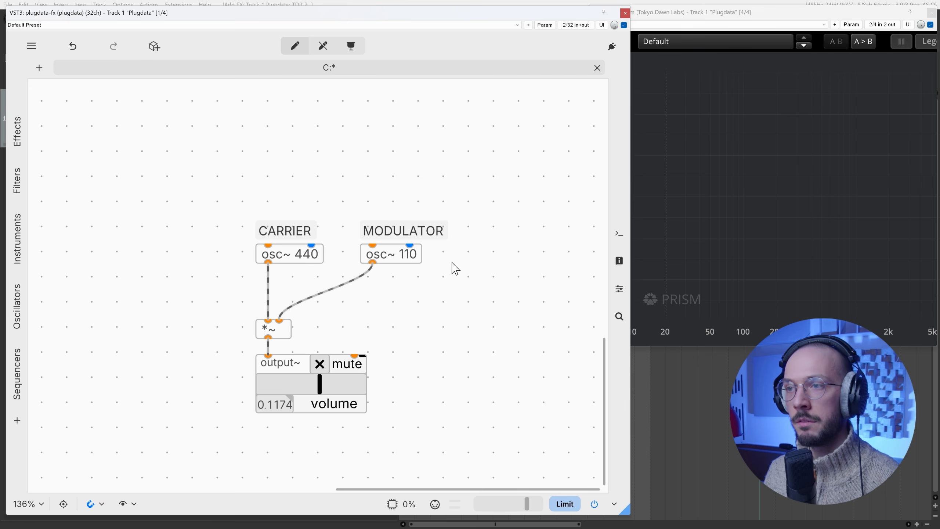
pyautogui.scroll(3, 345, 207)
pyautogui.hotkey('ctrl', 'shift', 'n')
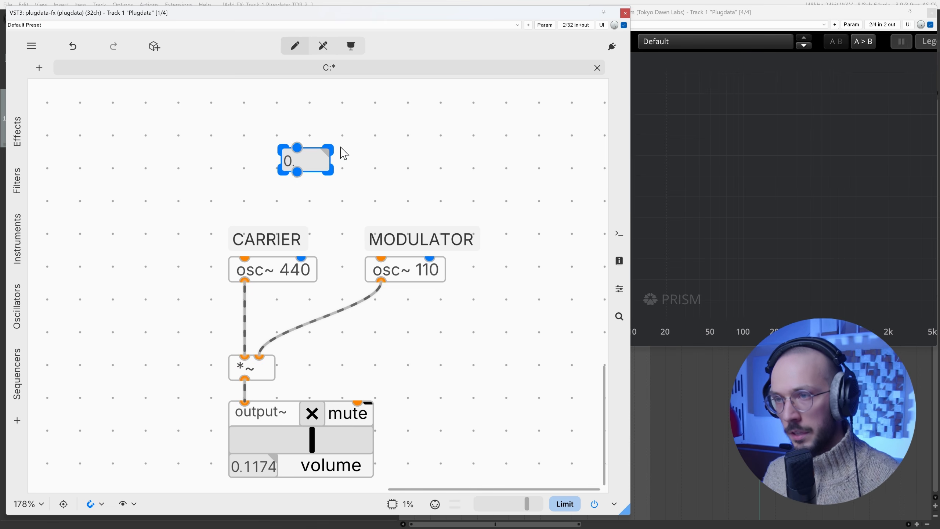
pyautogui.hotkey('ctrl', '3')
pyautogui.moveTo(423, 162); pyautogui.dragTo(392, 248)
pyautogui.moveTo(297, 169); pyautogui.dragTo(253, 174)
# Step: Move the CARRIER and MODULATOR comments up beside the number boxes of their oscillators
pyautogui.click(277, 247)
pyautogui.moveTo(277, 247); pyautogui.dragTo(332, 168)
pyautogui.moveTo(442, 238); pyautogui.dragTo(531, 159)
pyautogui.moveTo(537, 201); pyautogui.dragTo(400, 157)
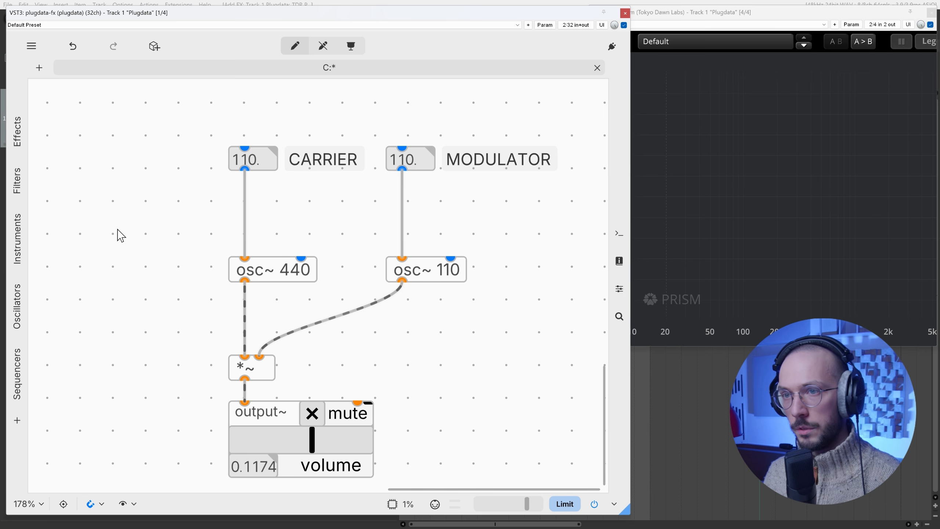
# Step: Add a / object between the two oscillator columns, with the carrier number box feeding its first inlet and the modulator number box its second
pyautogui.moveTo(209, 119); pyautogui.dragTo(326, 190)
pyautogui.moveTo(382, 121); pyautogui.dragTo(494, 202)
pyautogui.hotkey('ctrl', '1')
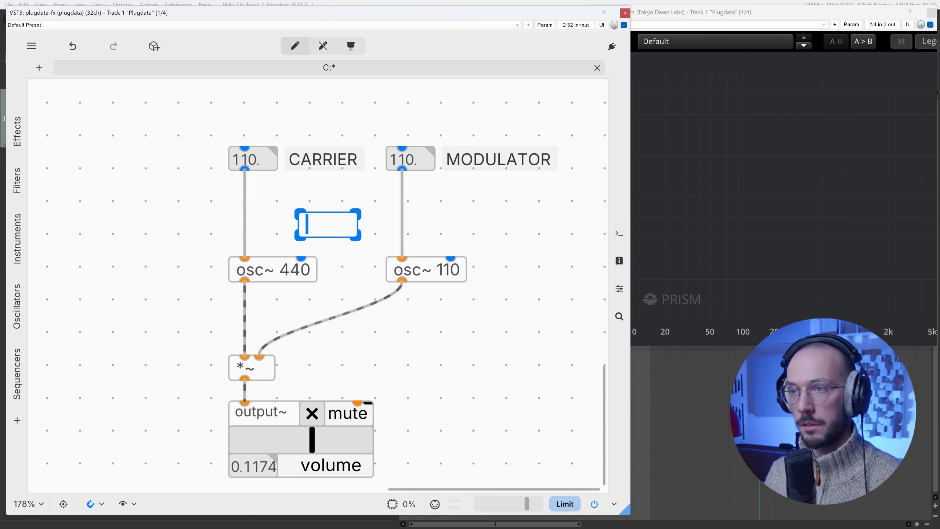
pyautogui.write('/')
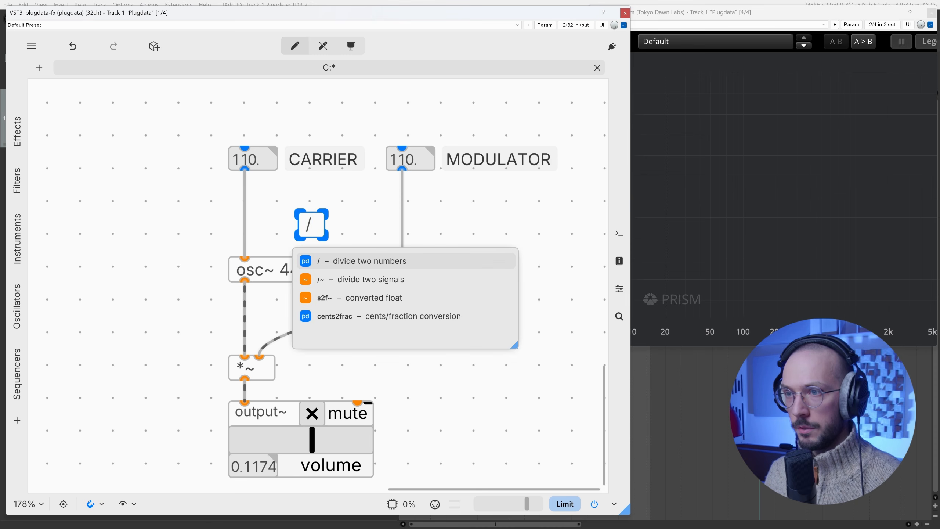
pyautogui.click(366, 195)
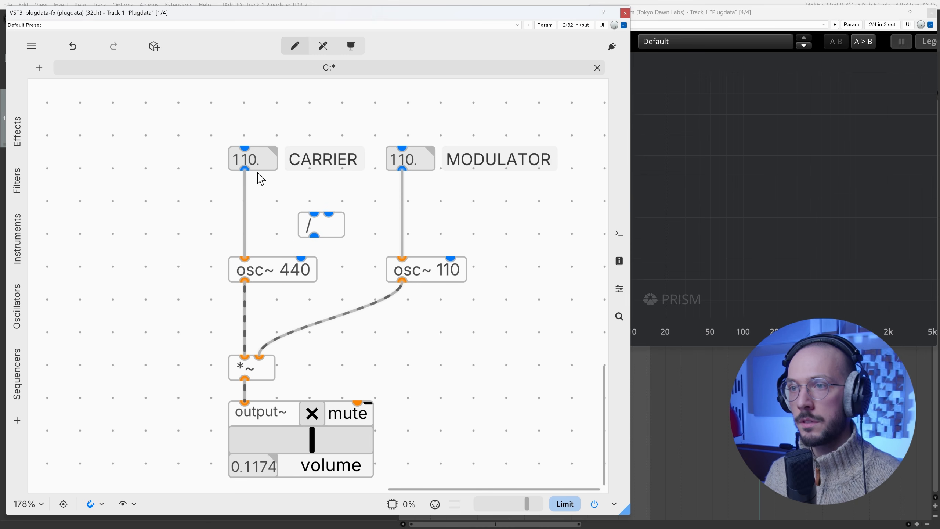
pyautogui.moveTo(245, 172); pyautogui.dragTo(313, 213)
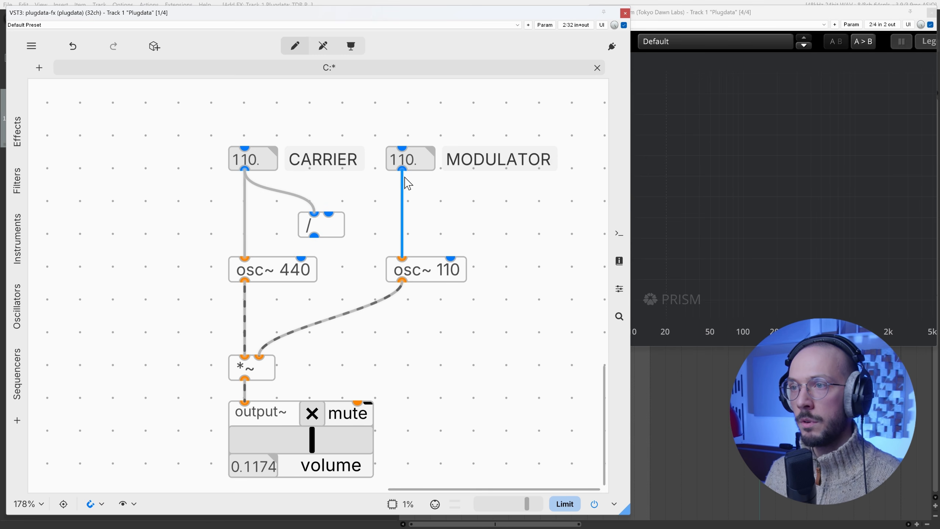
pyautogui.moveTo(402, 171); pyautogui.dragTo(353, 216)
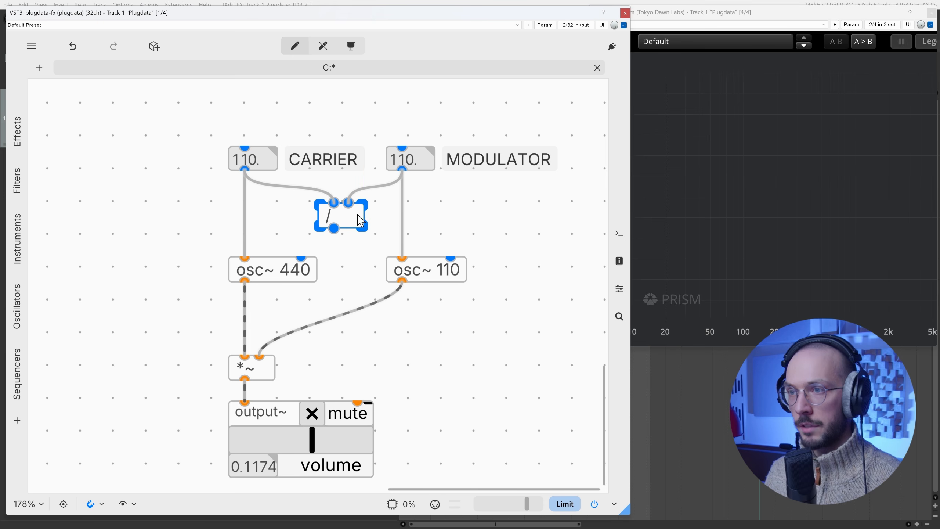
# Step: Add a number box directly below the / object, fed by its output, and position the pair between the oscillator columns
pyautogui.hotkey('ctrl', 'e')
pyautogui.hotkey('ctrl', '3')
pyautogui.moveTo(380, 251); pyautogui.dragTo(350, 218)
pyautogui.moveTo(346, 218); pyautogui.dragTo(357, 210)
# Step: Send the modulator's and the carrier's number box values again to calculate their ratio, and return to edit mode
pyautogui.hotkey('ctrl', 'e')
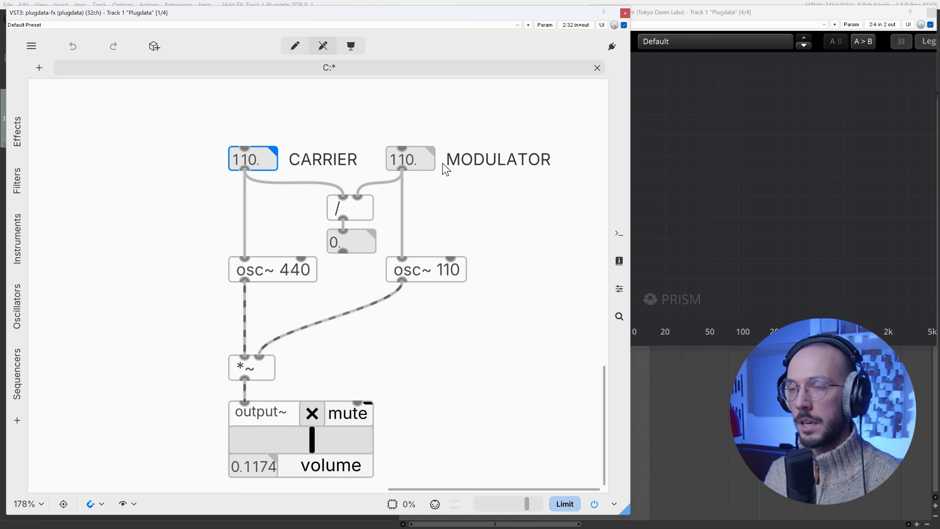
pyautogui.click(407, 163)
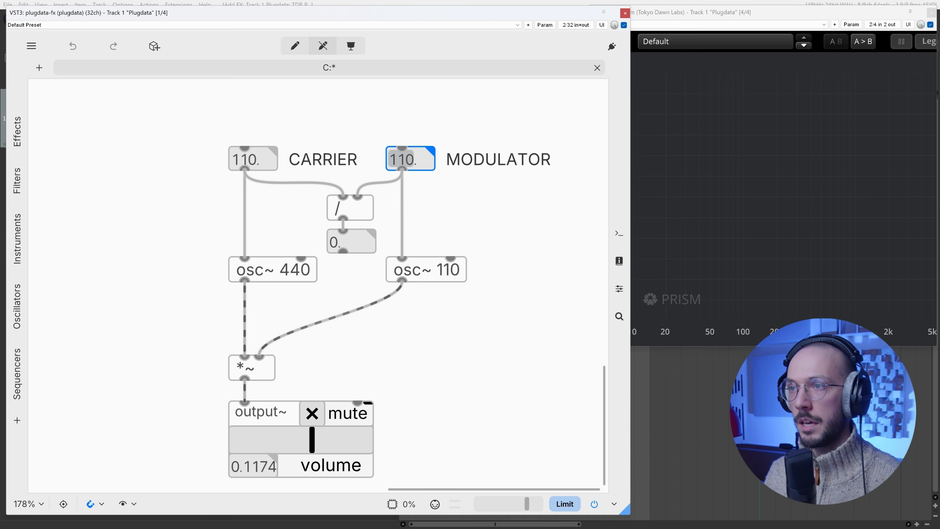
pyautogui.click(247, 160)
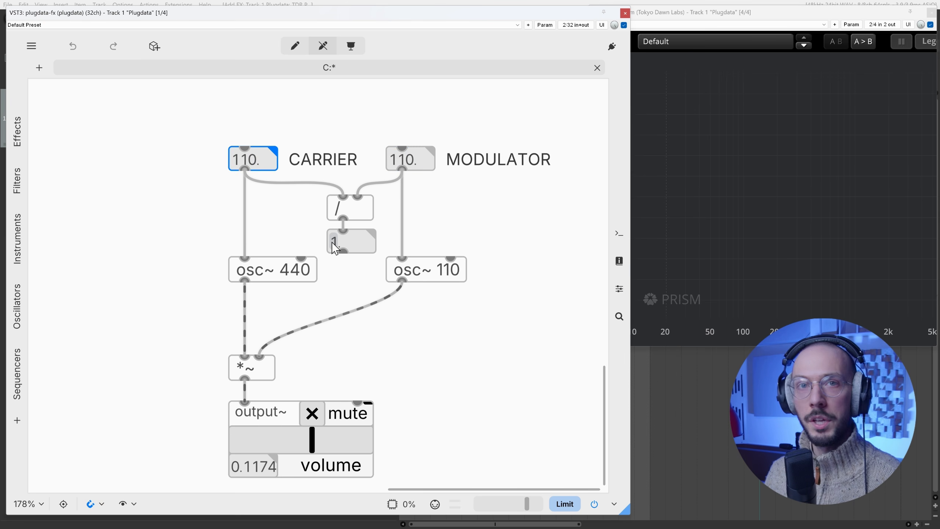
pyautogui.hotkey('ctrl', 'e')
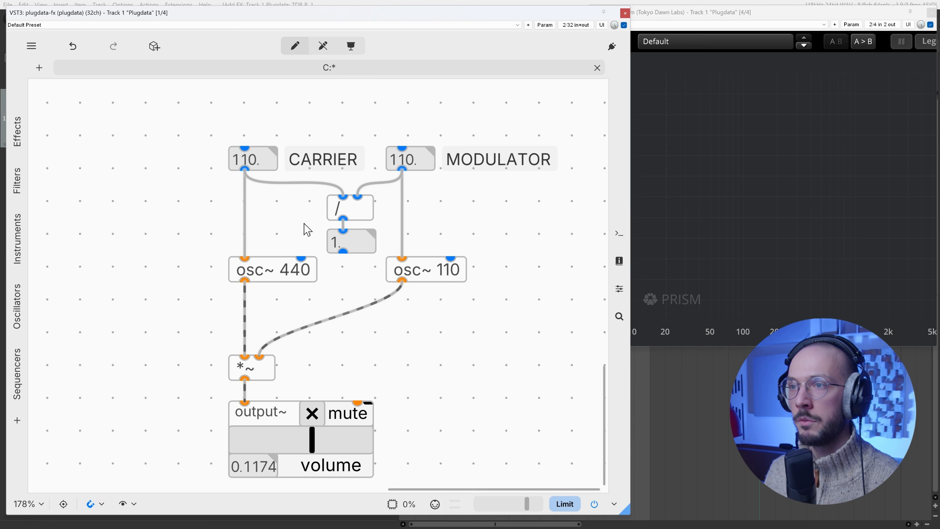
# Step: Delete the modulator number box's connections to the / object and its oscillator, and add a t b f f object between them
pyautogui.scroll(3, 260, 208)
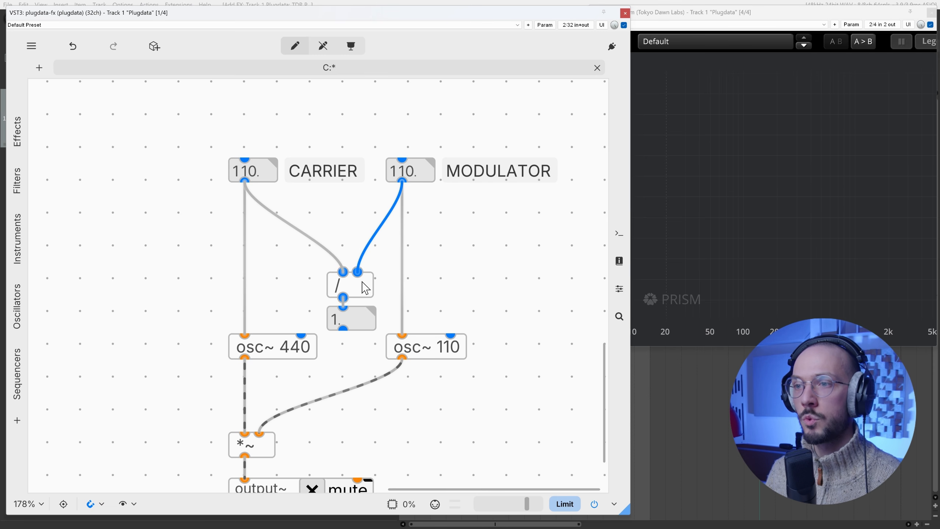
pyautogui.press('Delete')
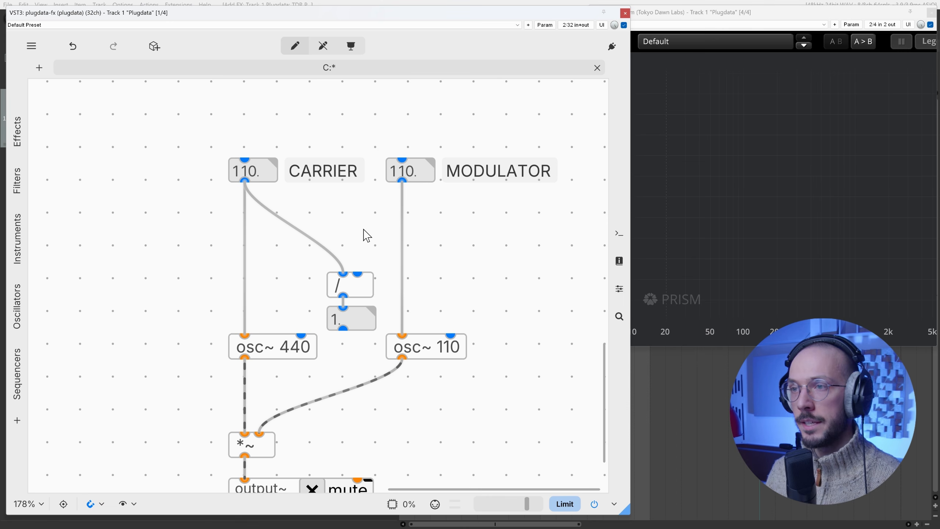
pyautogui.hotkey('ctrl', '1')
pyautogui.write('t ')
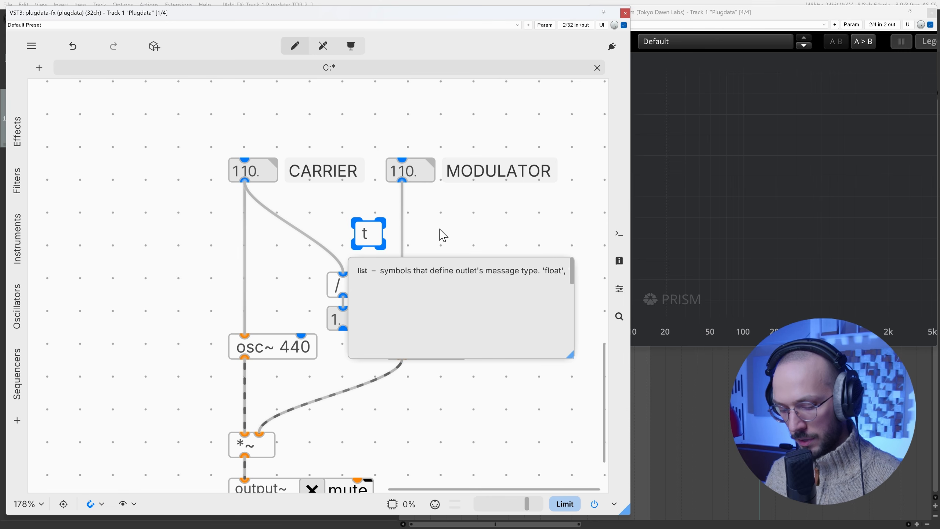
pyautogui.write('b f f')
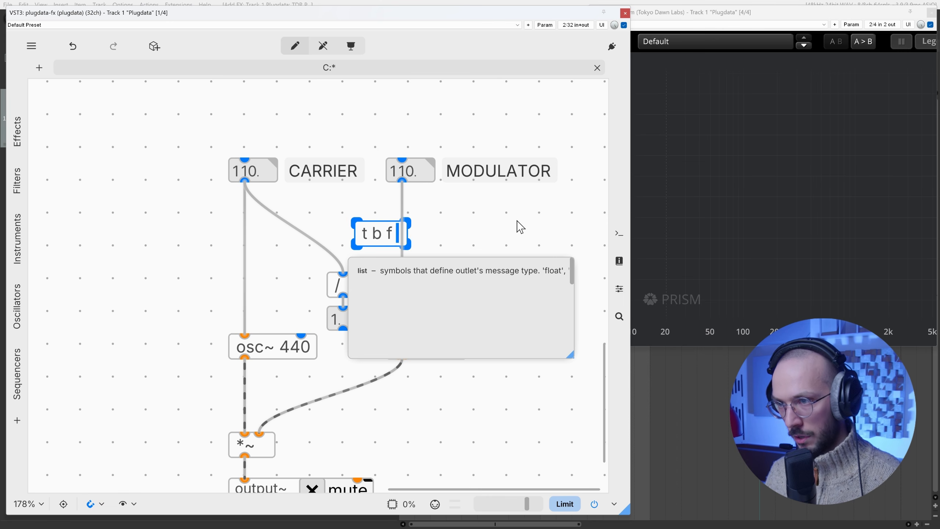
pyautogui.click(403, 214)
pyautogui.press('Delete')
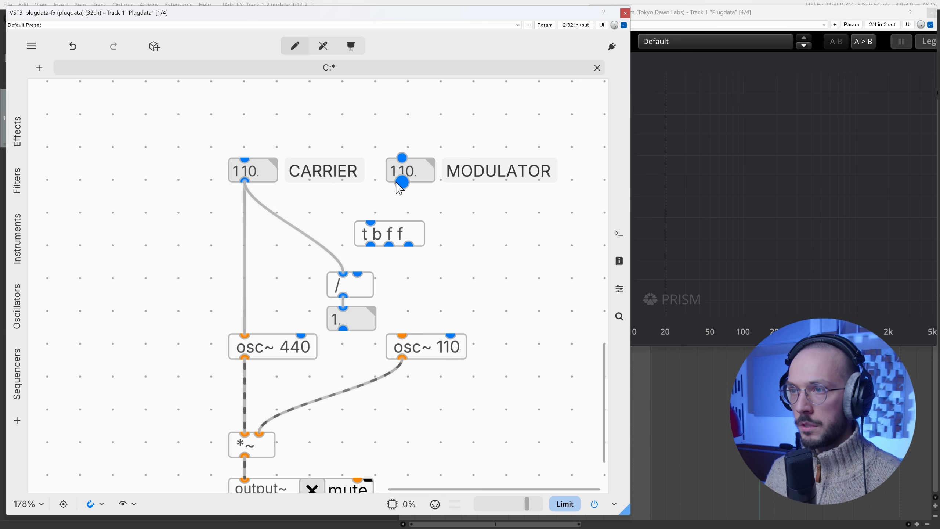
# Step: Connect the modulator number box to t b f f, and its two float outlets to the / object's second inlet and osc~ 110
pyautogui.moveTo(402, 180); pyautogui.dragTo(371, 222)
pyautogui.moveTo(409, 247); pyautogui.dragTo(402, 336)
pyautogui.moveTo(389, 246); pyautogui.dragTo(358, 273)
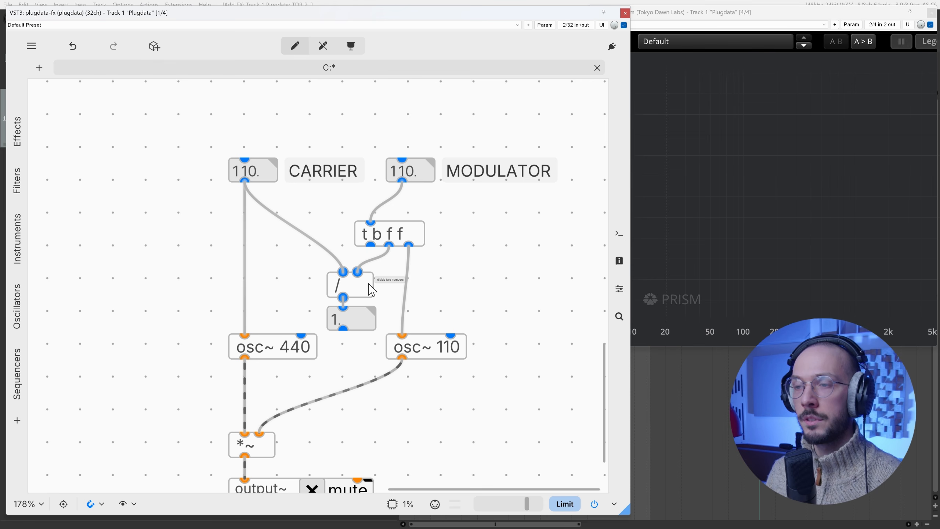
pyautogui.moveTo(414, 235); pyautogui.dragTo(396, 235)
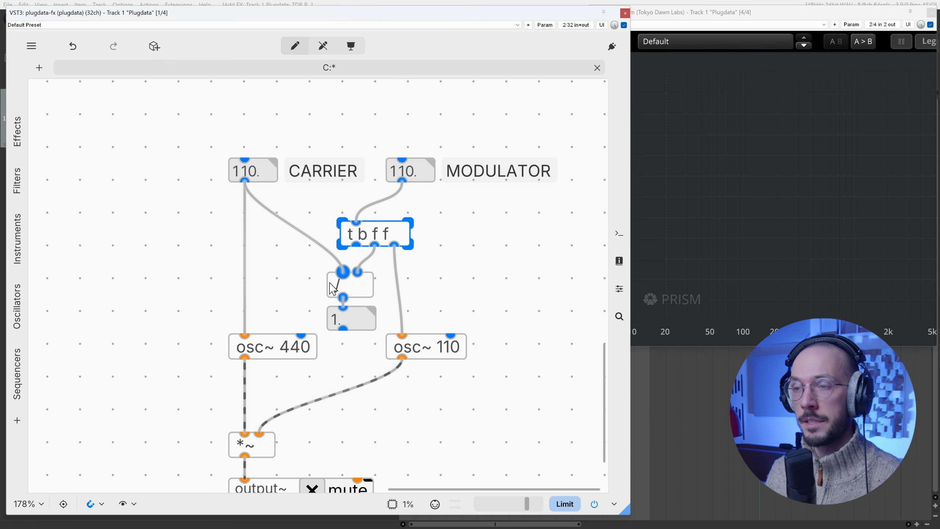
# Step: Connect the bang outlet of t b f f to the carrier number box and move the CARRIER label to that box's left
pyautogui.moveTo(366, 238); pyautogui.dragTo(245, 154)
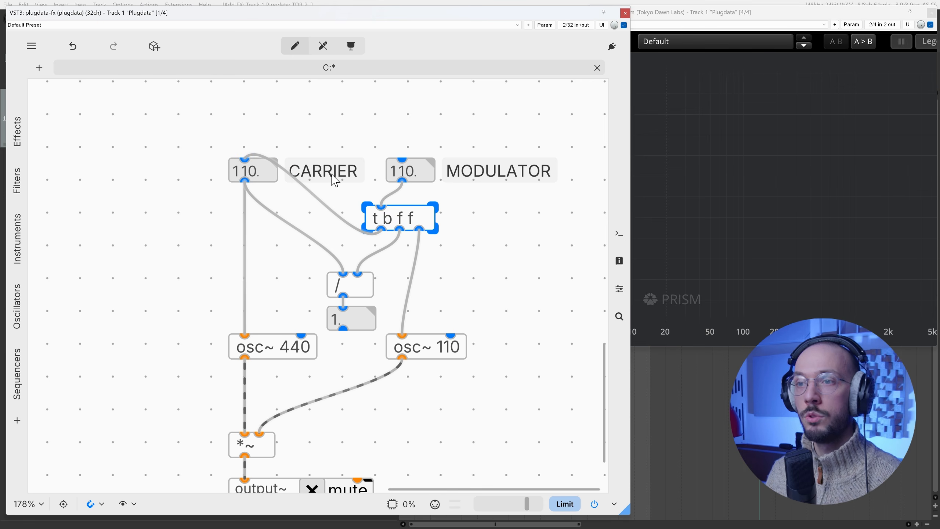
pyautogui.moveTo(335, 178); pyautogui.dragTo(193, 175)
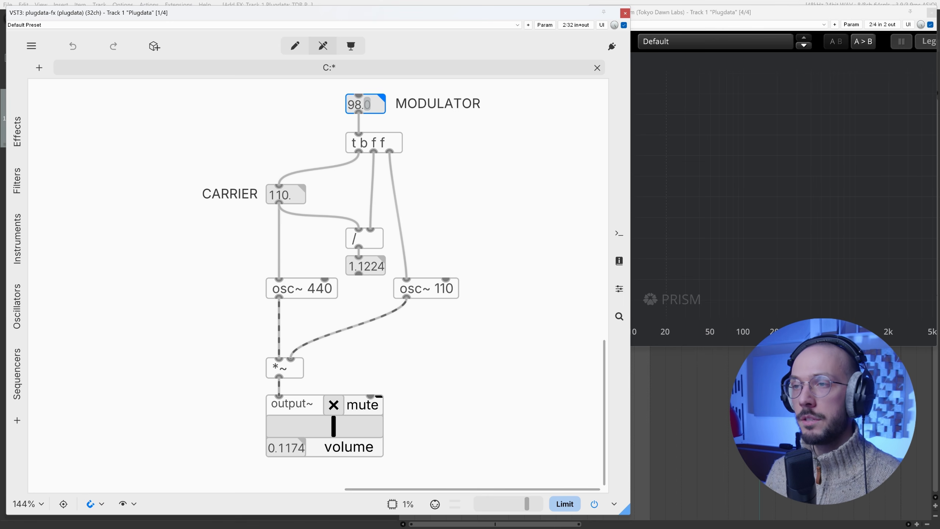
# Step: Unmute the output and lower the modulator frequency to 46
pyautogui.click(336, 406)
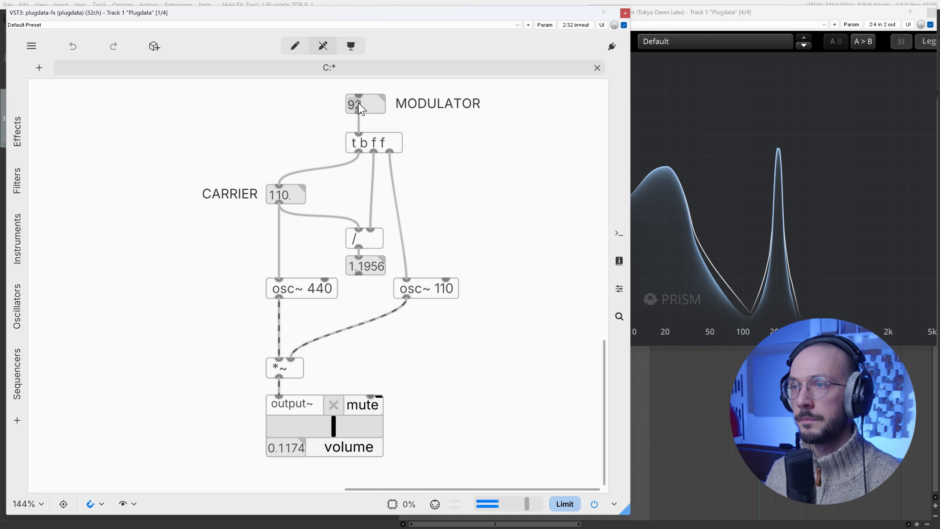
pyautogui.moveTo(357, 105); pyautogui.dragTo(357, 133)
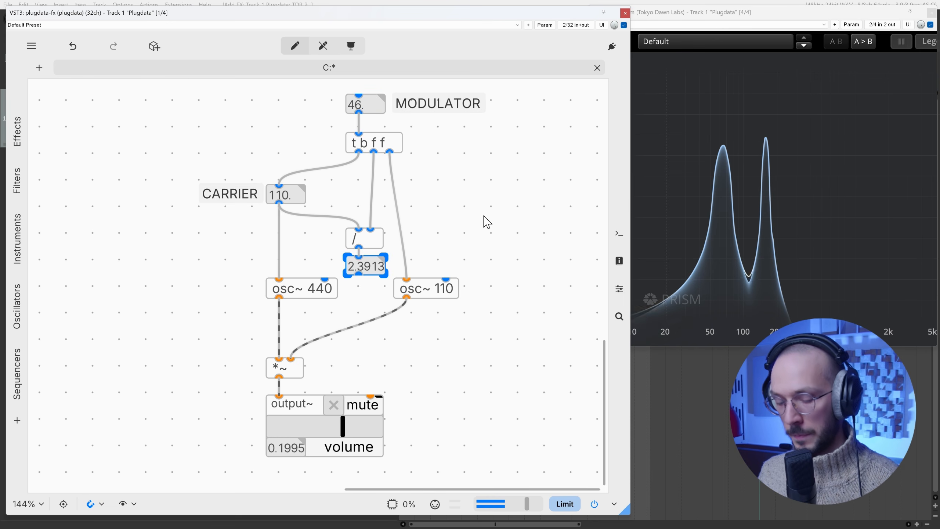
# Step: Add a comment reading 2.3913 in the empty area right of the ratio calculation
pyautogui.click(485, 221)
pyautogui.hotkey('ctrl', '5')
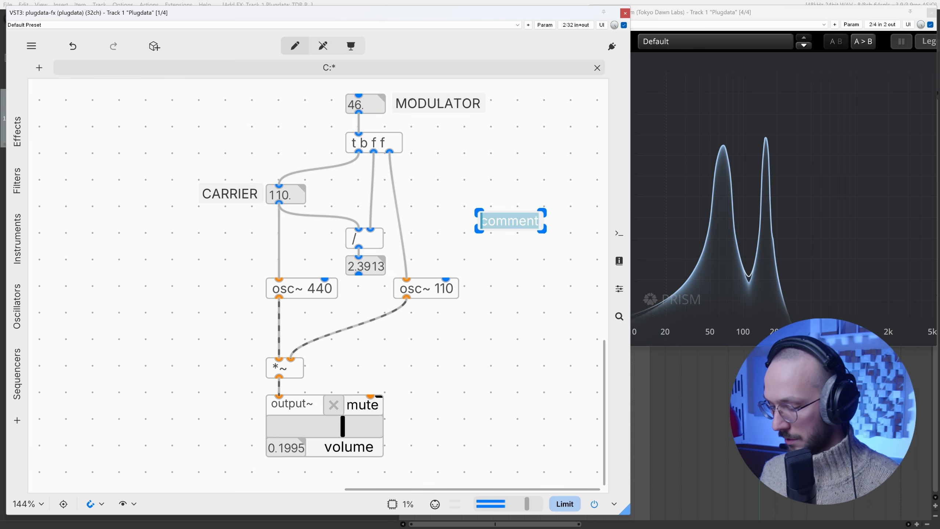
pyautogui.write('2.3913')
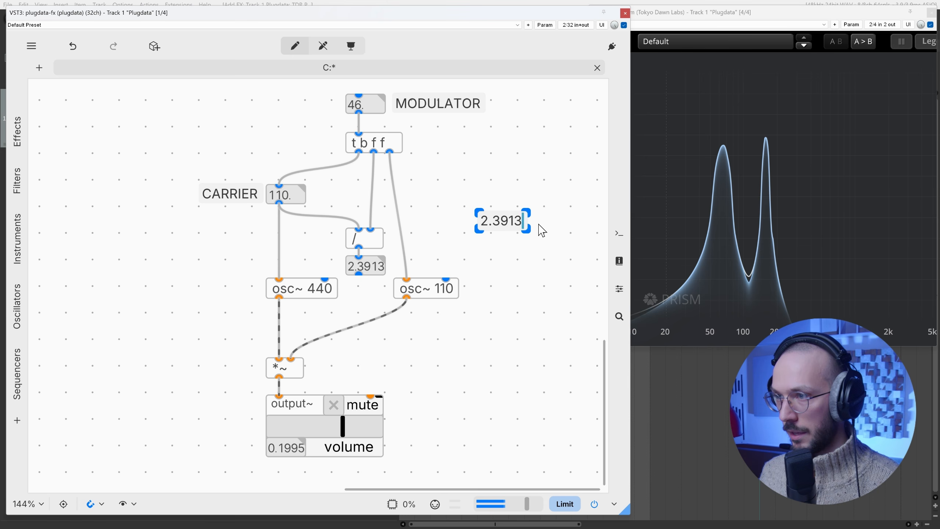
pyautogui.click(569, 155)
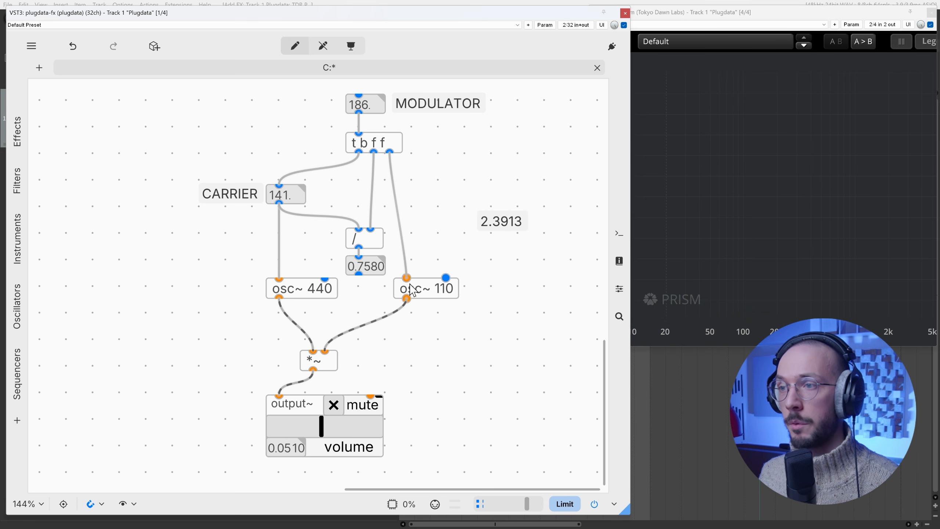
# Step: Add a comment reading 0.758 directly below the 2.3913 comment
pyautogui.hotkey('ctrl', '5')
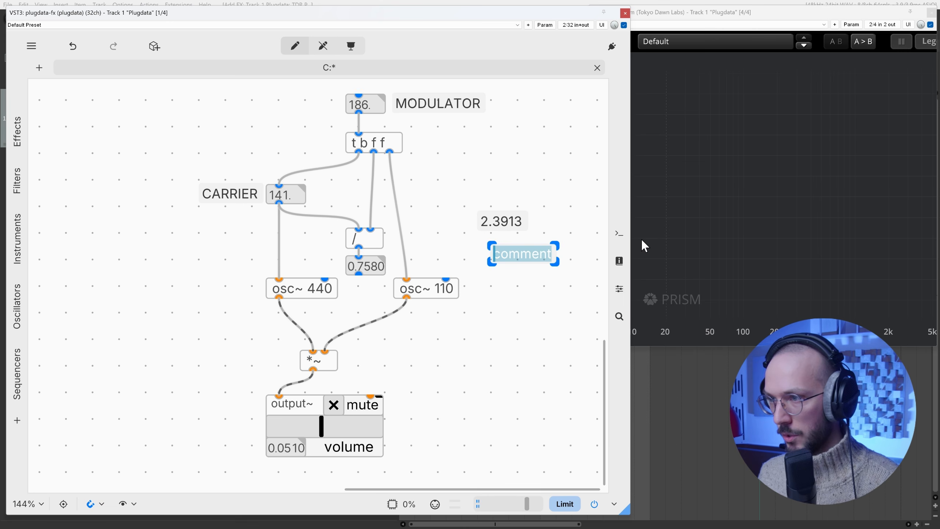
pyautogui.write('0.7580')
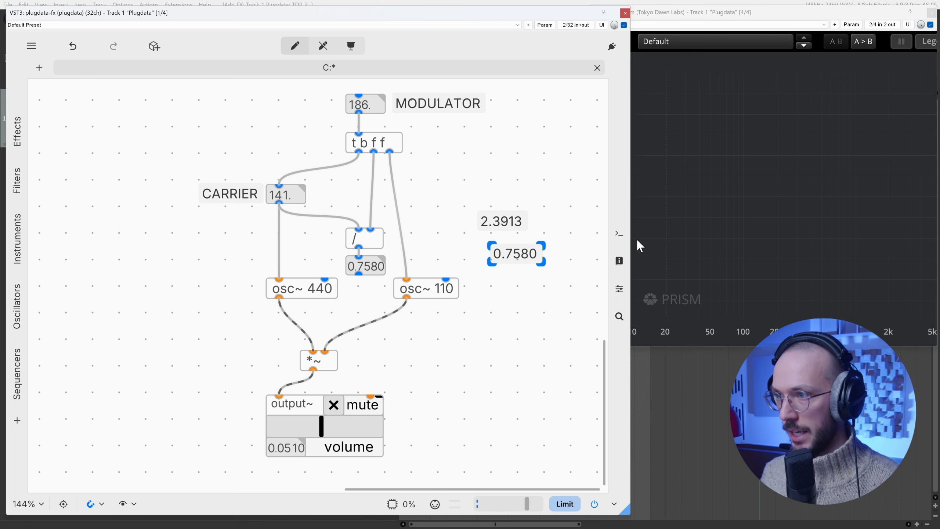
pyautogui.click(550, 226)
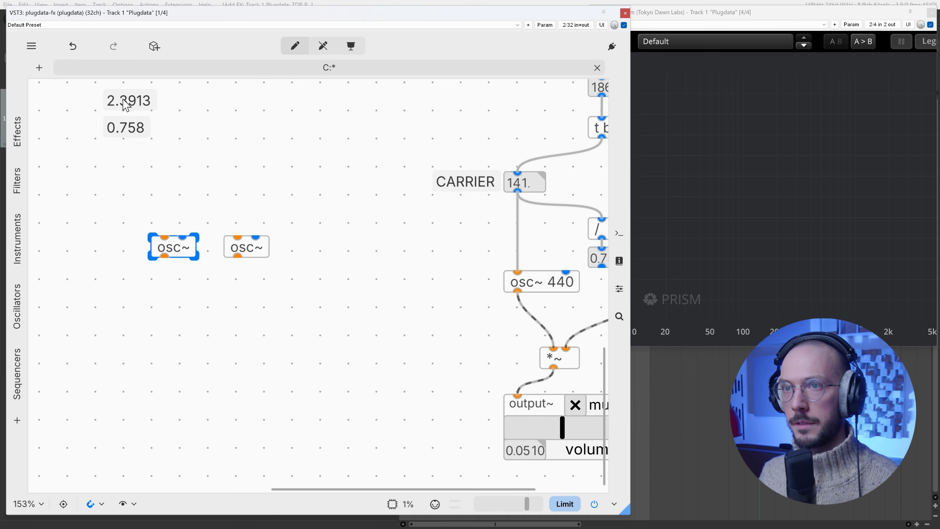
# Step: Place the 2.3913 comment beside the 0.758 one, and add a number box above the two new osc~ objects, spacing them lower
pyautogui.moveTo(130, 98); pyautogui.dragTo(266, 127)
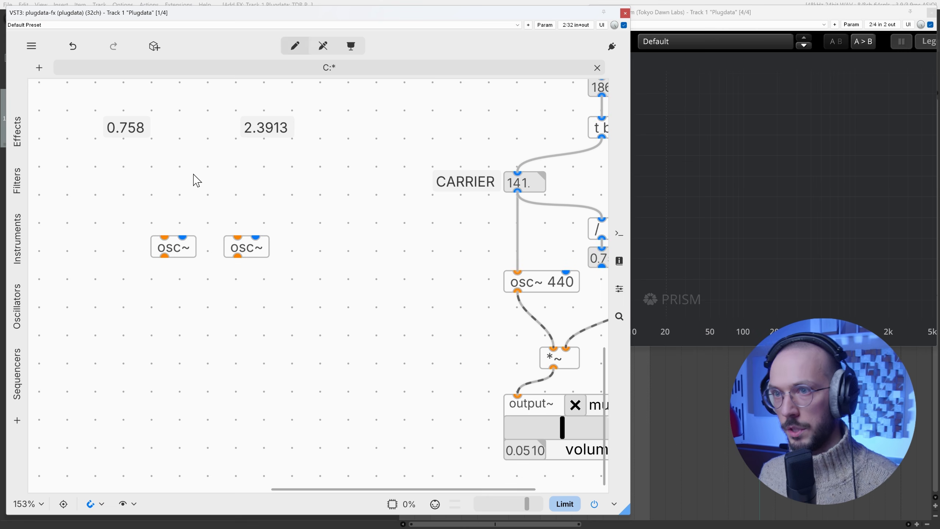
pyautogui.hotkey('ctrl', '3')
pyautogui.moveTo(206, 291)
pyautogui.mouseDown()
pyautogui.moveTo(223, 261)
pyautogui.moveTo(284, 232)
pyautogui.mouseUp()
pyautogui.moveTo(324, 285)
pyautogui.mouseDown()
pyautogui.moveTo(166, 237)
pyautogui.moveTo(172, 305)
pyautogui.mouseUp()
# Step: Add a * 0.758 object between the number box and the first osc~, and connect the number box through it to that oscillator
pyautogui.hotkey('ctrl', '1')
pyautogui.write('*')
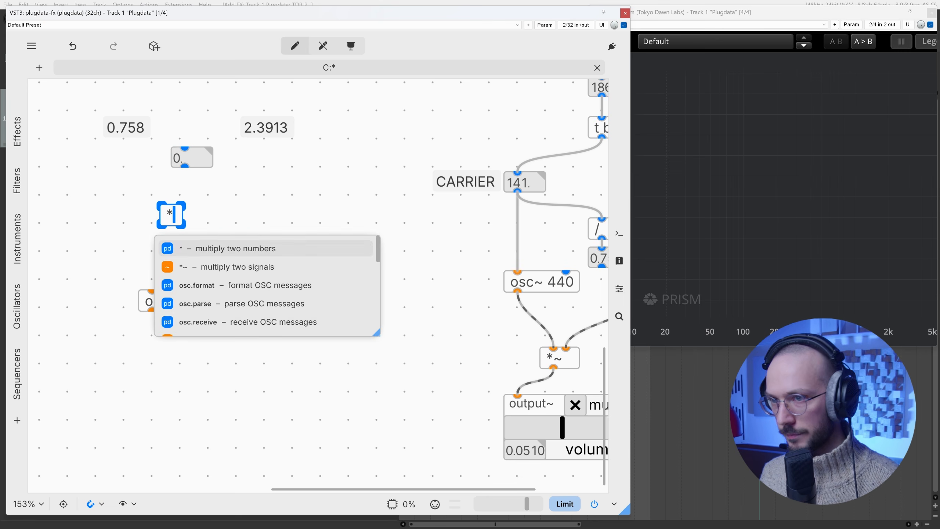
pyautogui.write(' 0.758')
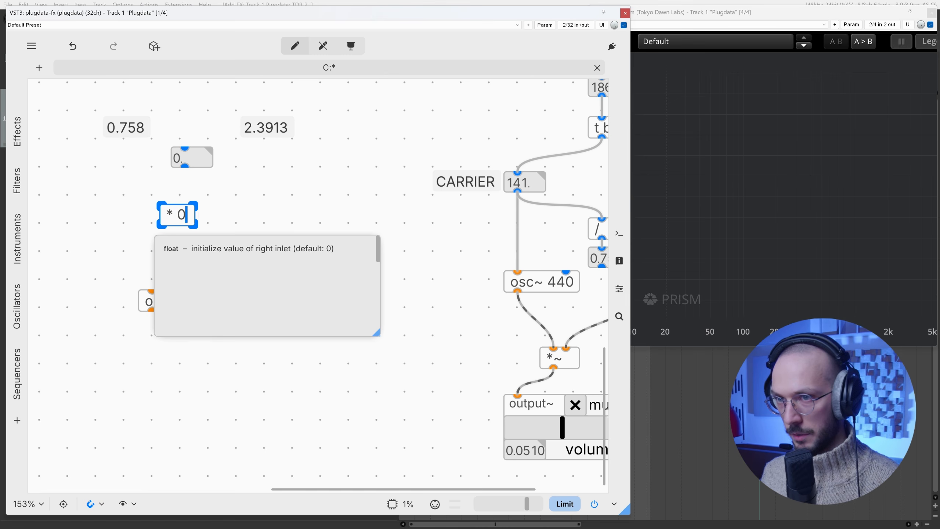
pyautogui.click(186, 182)
pyautogui.moveTo(185, 169); pyautogui.dragTo(174, 204)
pyautogui.moveTo(204, 216); pyautogui.dragTo(151, 291)
pyautogui.click(205, 162)
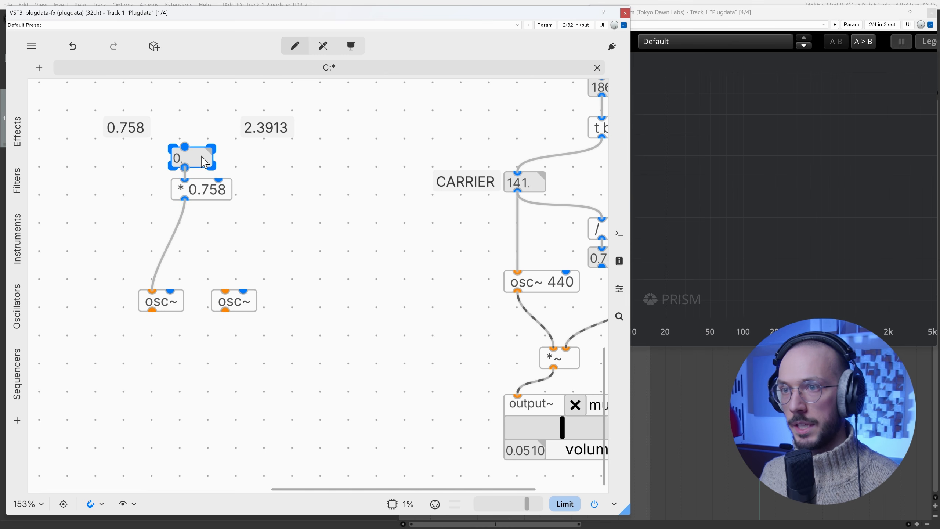
pyautogui.moveTo(223, 196); pyautogui.dragTo(191, 217)
# Step: Duplicate the * 0.758 object above the second osc~, change it to * 2.3913, and feed it from the number box
pyautogui.hotkey('ctrl', 'd')
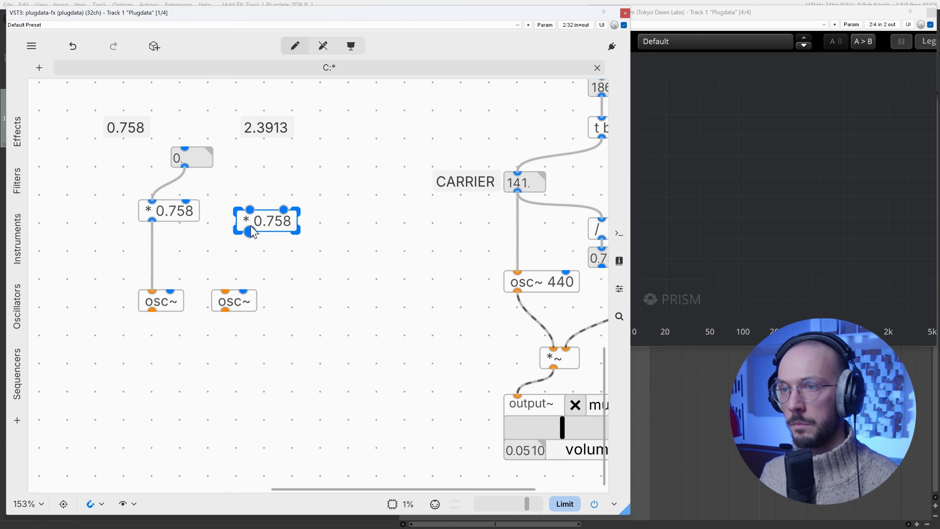
pyautogui.moveTo(267, 228); pyautogui.dragTo(243, 220)
pyautogui.doubleClick(244, 214)
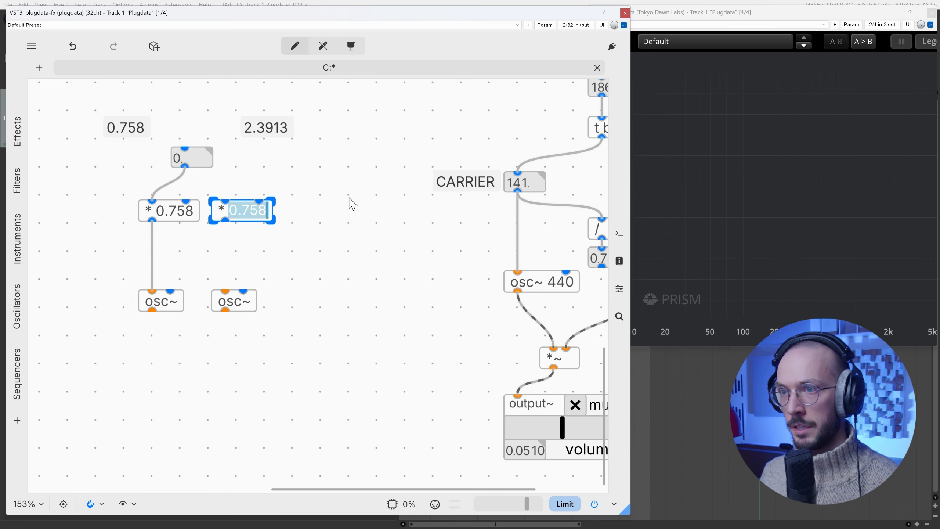
pyautogui.write('2.39')
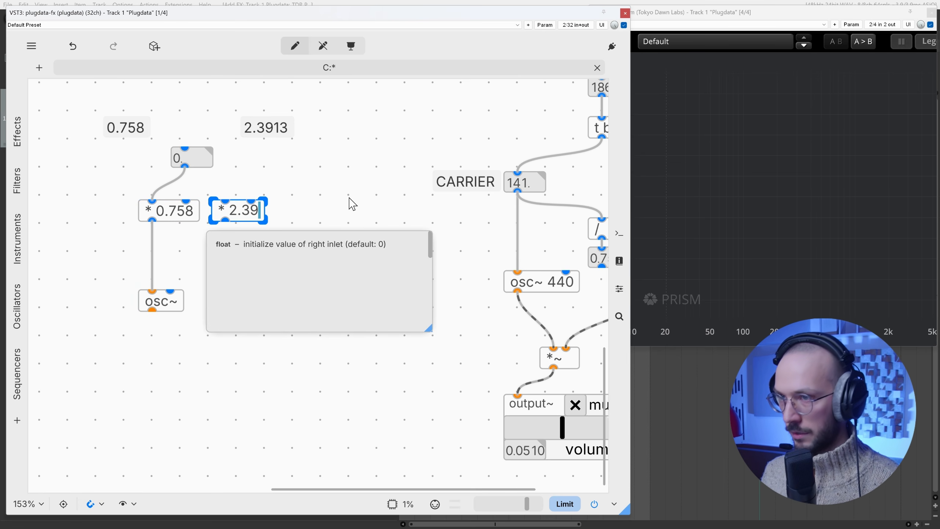
pyautogui.write('13')
pyautogui.click(351, 205)
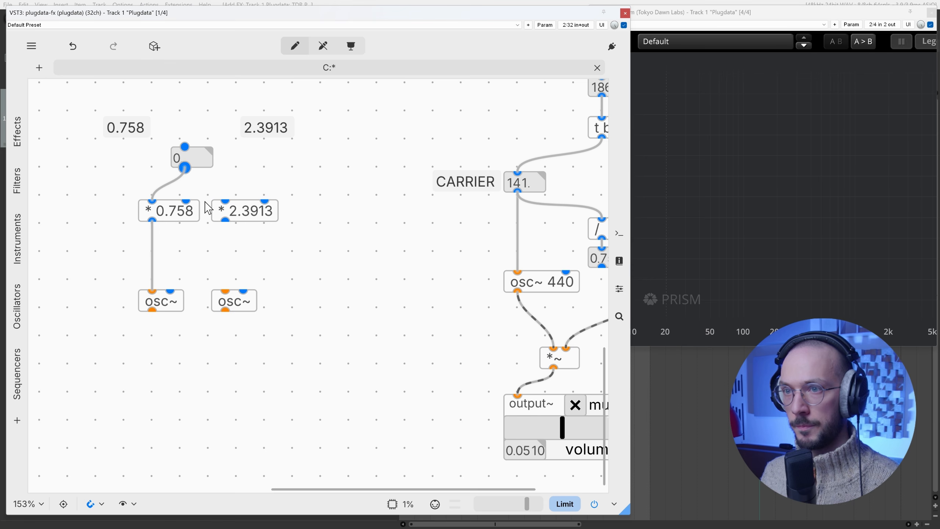
pyautogui.moveTo(185, 167); pyautogui.dragTo(226, 201)
# Step: Copy the * 2.3913 object to its right and change the copy to * 5
pyautogui.click(249, 212)
pyautogui.hotkey('ctrl', 'c')
pyautogui.hotkey('ctrl', 'v')
pyautogui.moveTo(315, 235); pyautogui.dragTo(332, 215)
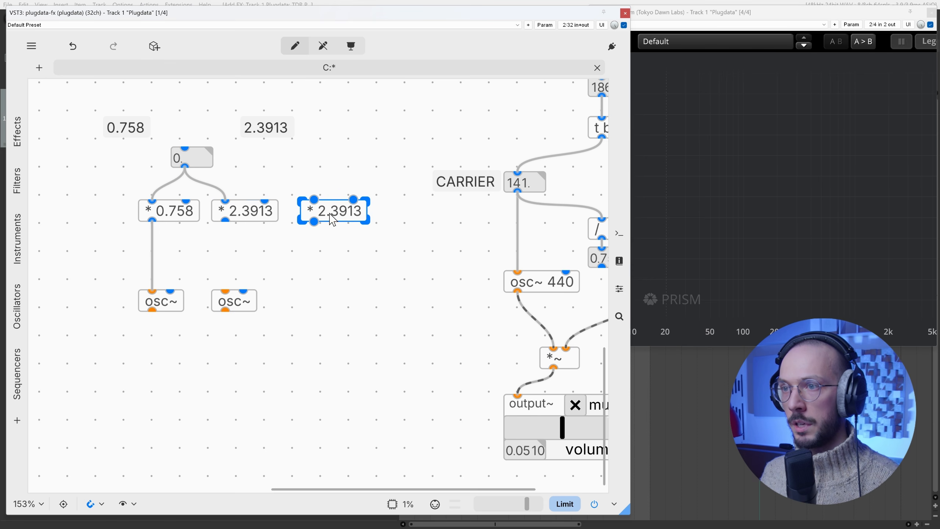
pyautogui.doubleClick(332, 219)
pyautogui.write('* 5')
pyautogui.click(414, 212)
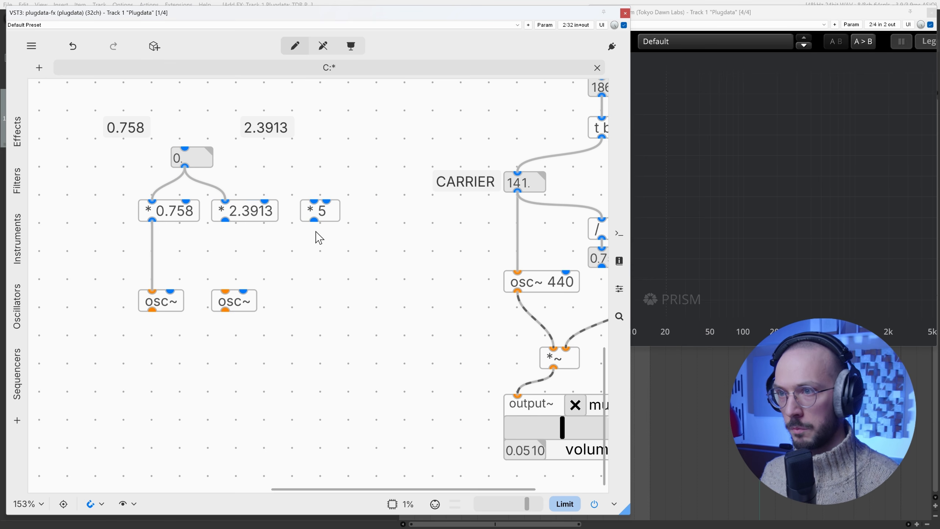
# Step: Duplicate the osc~ object to make a third oscillator below * 5
pyautogui.click(242, 305)
pyautogui.hotkey('ctrl', 'c')
pyautogui.hotkey('ctrl', 'v')
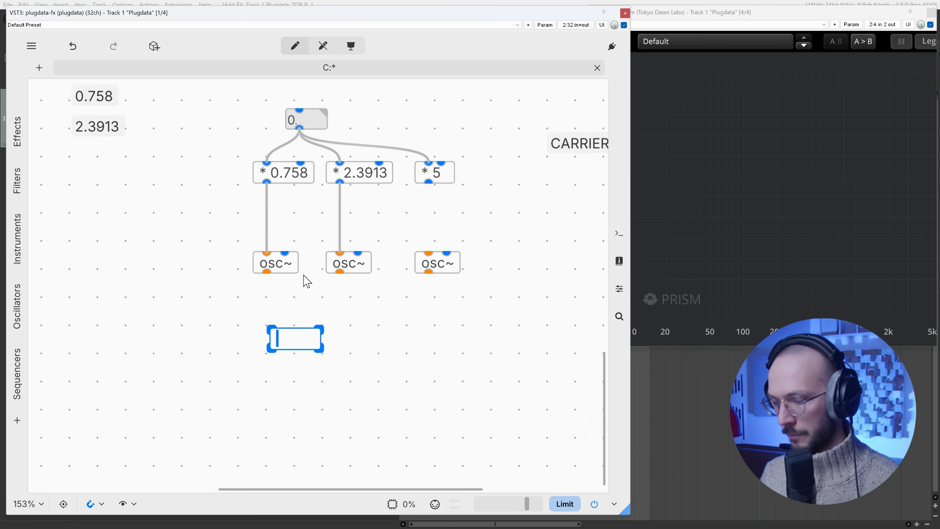
# Step: Add a *~ object below the first osc~, fed by the first and second oscillators
pyautogui.write('*~')
pyautogui.click(307, 299)
pyautogui.moveTo(292, 339); pyautogui.dragTo(275, 343)
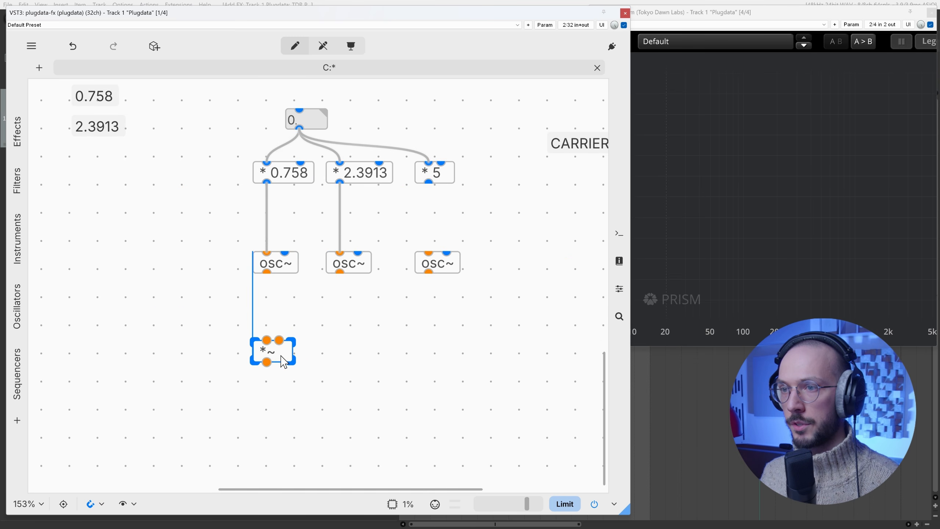
pyautogui.moveTo(267, 272); pyautogui.dragTo(266, 333)
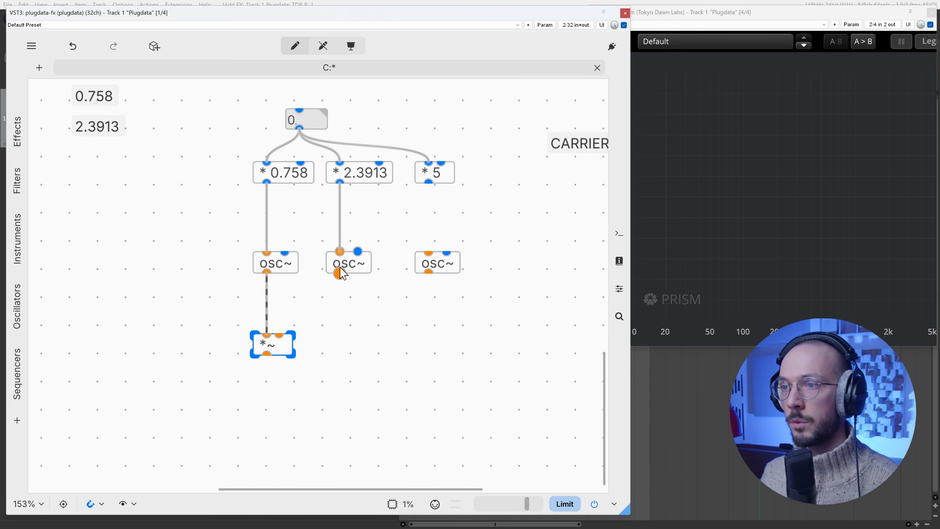
pyautogui.moveTo(339, 273); pyautogui.dragTo(292, 328)
# Step: Add a second *~ object fed by the first and third oscillators, and connect * 5 to the third osc~
pyautogui.click(283, 271)
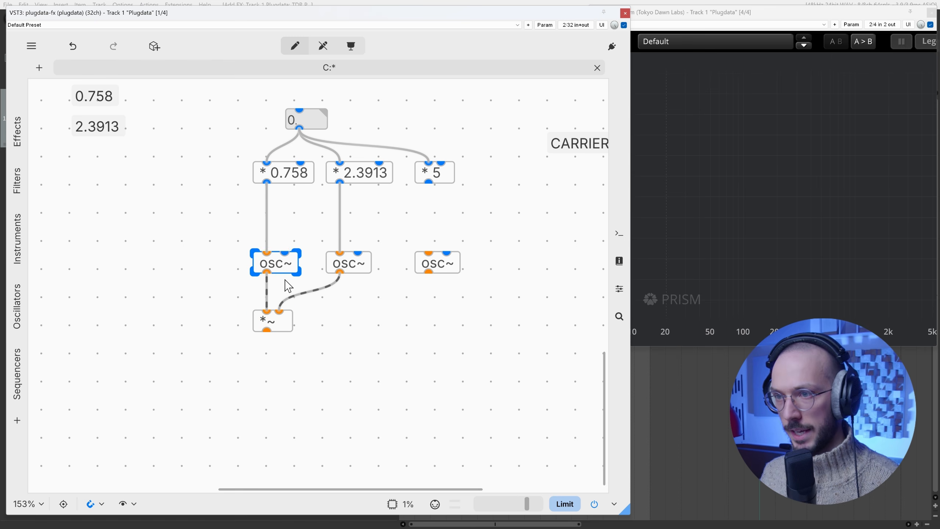
pyautogui.moveTo(201, 233); pyautogui.dragTo(285, 273)
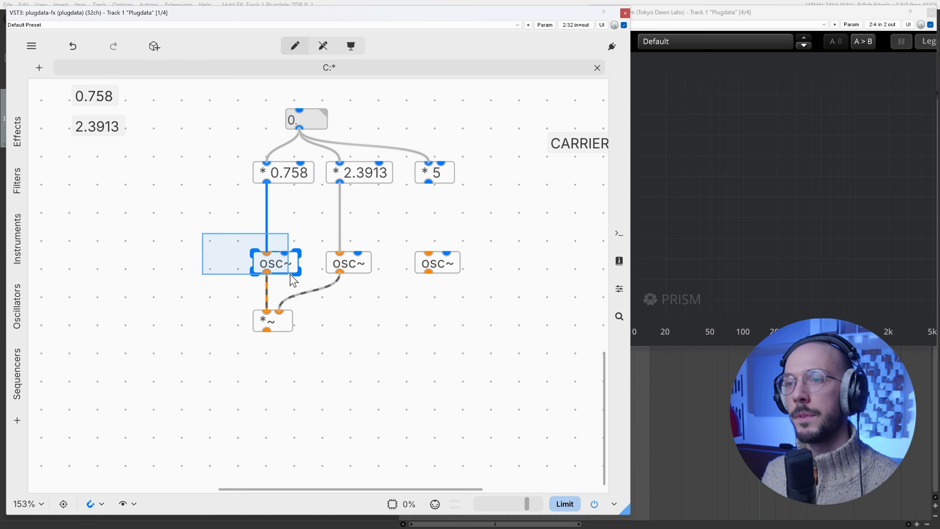
pyautogui.doubleClick(283, 384)
pyautogui.write('*~')
pyautogui.click(322, 358)
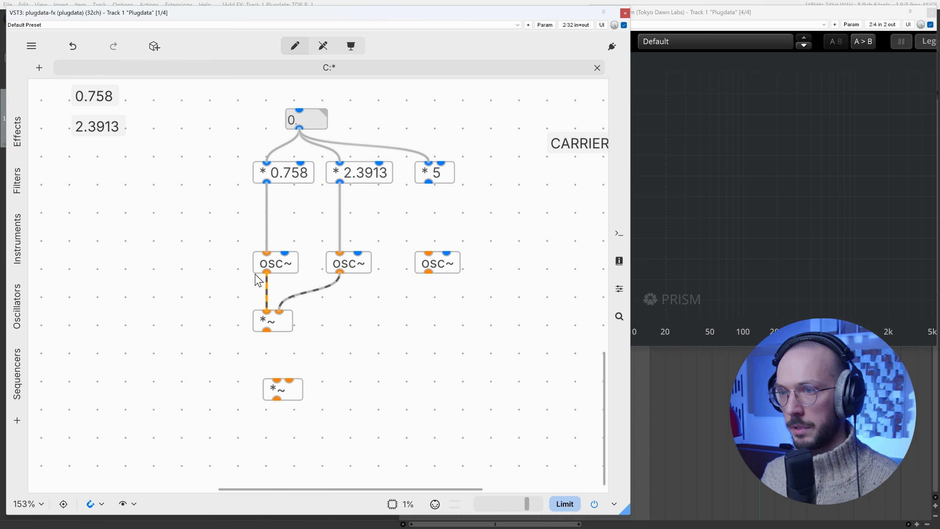
pyautogui.moveTo(267, 273); pyautogui.dragTo(375, 333)
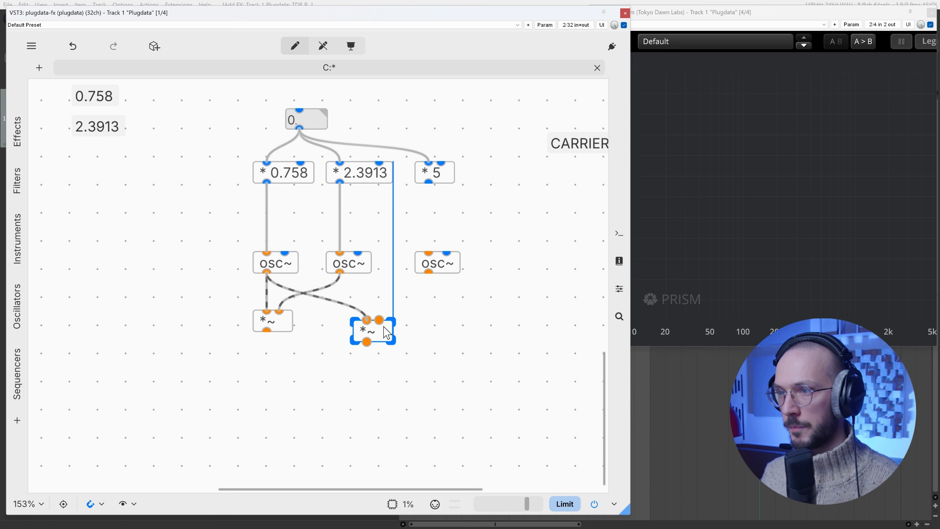
pyautogui.moveTo(428, 181); pyautogui.dragTo(397, 319)
# Step: Add an output~ object below the *~ objects and set its volume to about 0.0524
pyautogui.doubleClick(270, 378)
pyautogui.write('outpu')
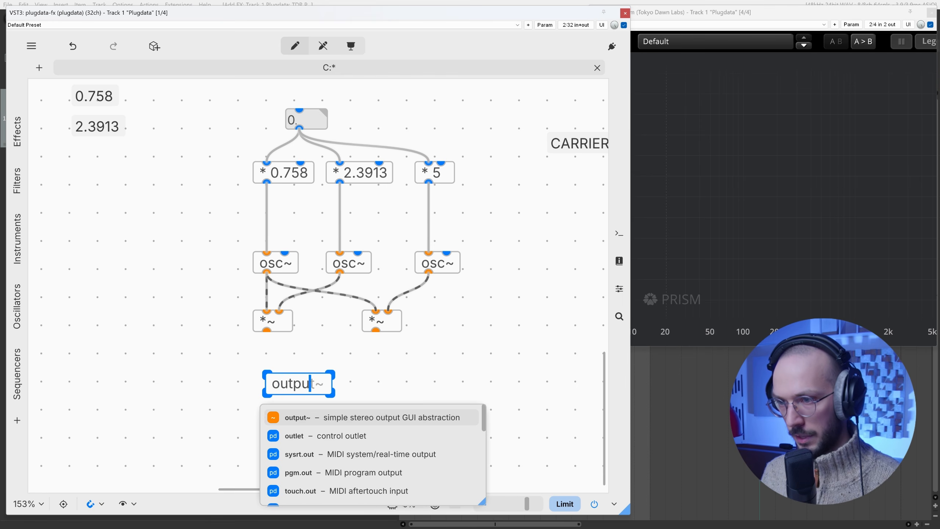
pyautogui.press('Return')
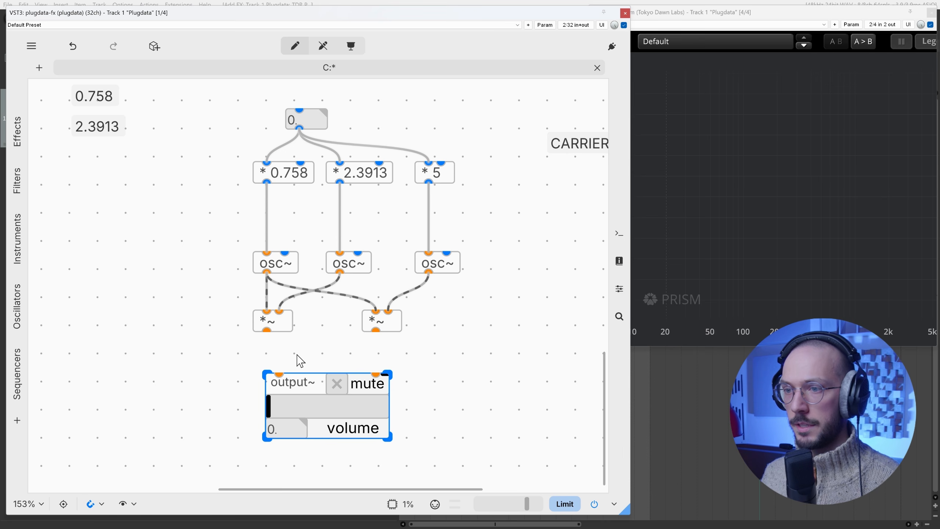
pyautogui.hotkey('ctrl', 'e')
pyautogui.moveTo(271, 409); pyautogui.dragTo(339, 410)
pyautogui.hotkey('ctrl', 'e')
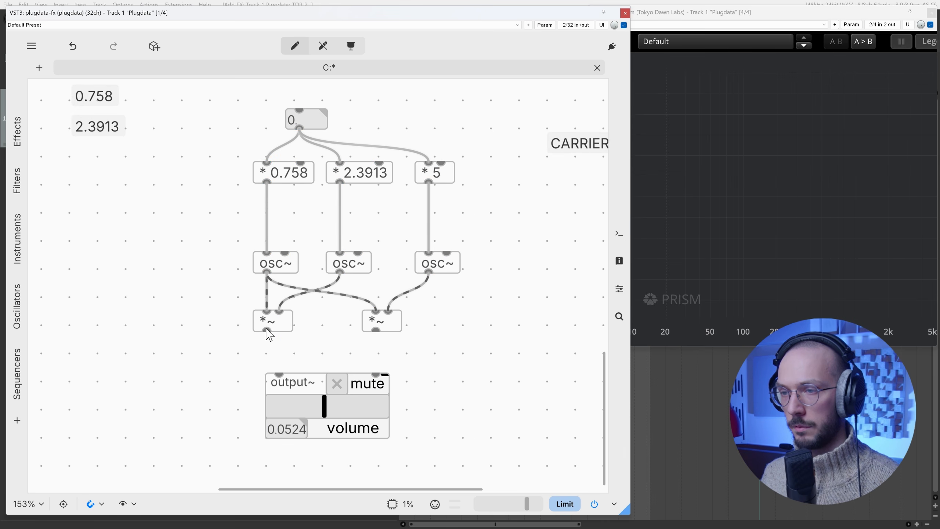
# Step: Connect both *~ objects to both inlets of output~, aligning output~ under the first *~
pyautogui.moveTo(267, 330); pyautogui.dragTo(279, 375)
pyautogui.moveTo(340, 383); pyautogui.dragTo(329, 391)
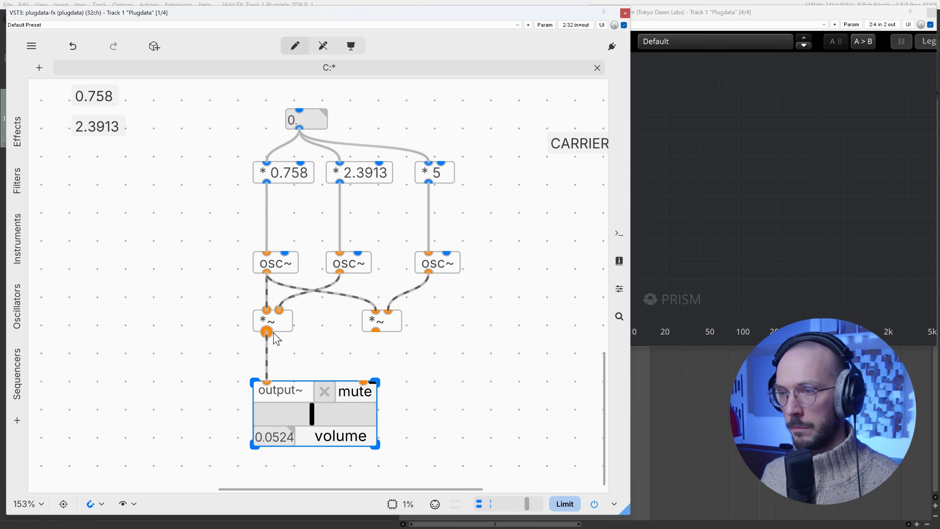
pyautogui.moveTo(267, 331); pyautogui.dragTo(363, 381)
pyautogui.moveTo(376, 329); pyautogui.dragTo(363, 382)
# Step: Leave edit mode and raise the output~ volume to about 0.0798
pyautogui.press('ctrl')
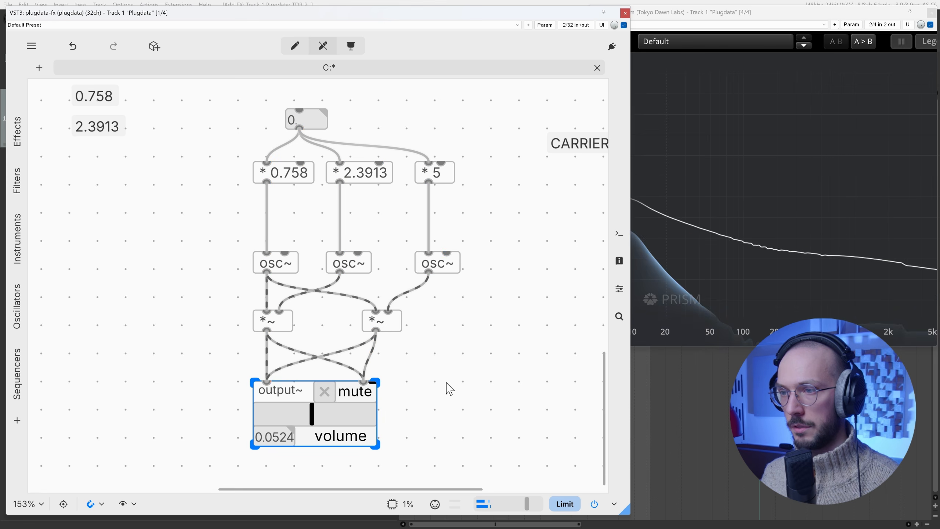
pyautogui.moveTo(332, 413); pyautogui.dragTo(318, 412)
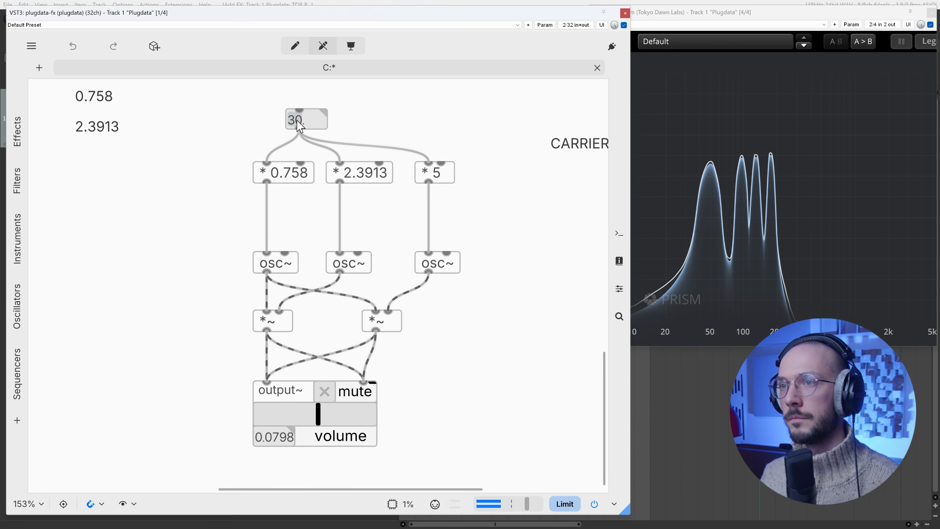
# Step: Raise the shared frequency number box to 84 to hear how the chord moves
pyautogui.moveTo(299, 126); pyautogui.dragTo(299, 106)
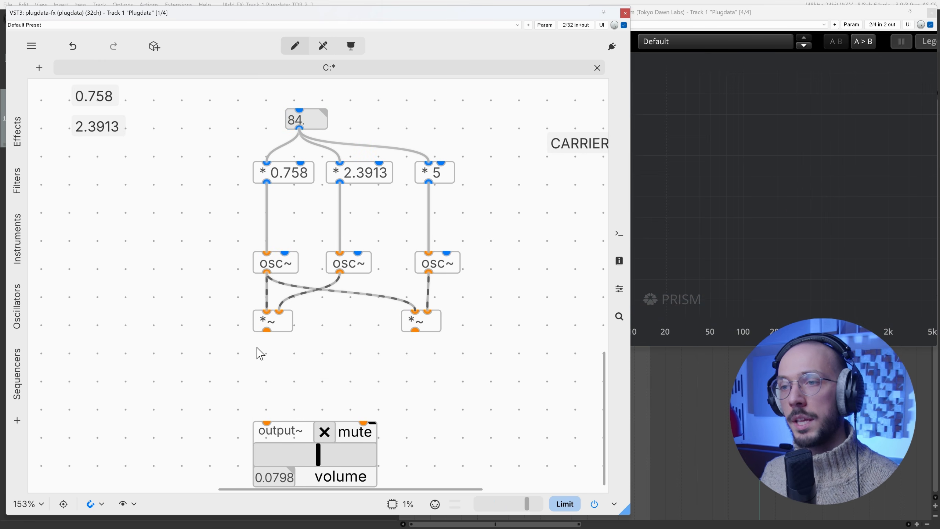
# Step: Add a *~ object below the first *~, feed it from both existing *~ objects, and connect it to the left inlet of output~
pyautogui.moveTo(215, 356); pyautogui.dragTo(325, 300)
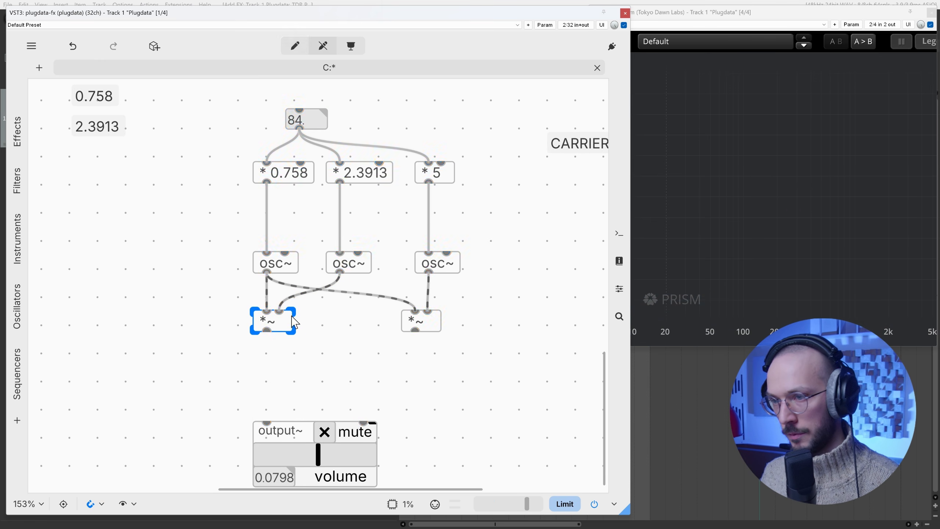
pyautogui.hotkey('ctrl', '1')
pyautogui.write('*4~')
pyautogui.press('BackSpace')
pyautogui.press('BackSpace')
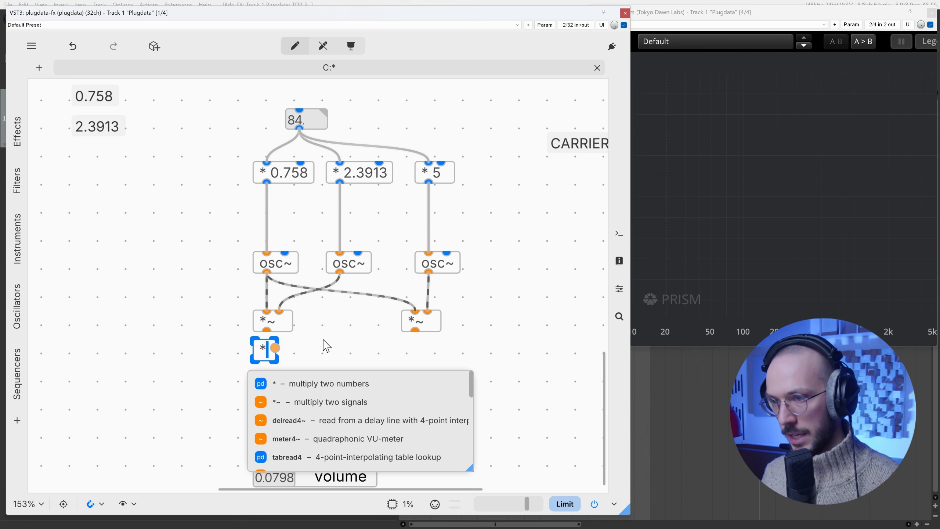
pyautogui.write('~')
pyautogui.click(359, 345)
pyautogui.moveTo(286, 356); pyautogui.dragTo(287, 379)
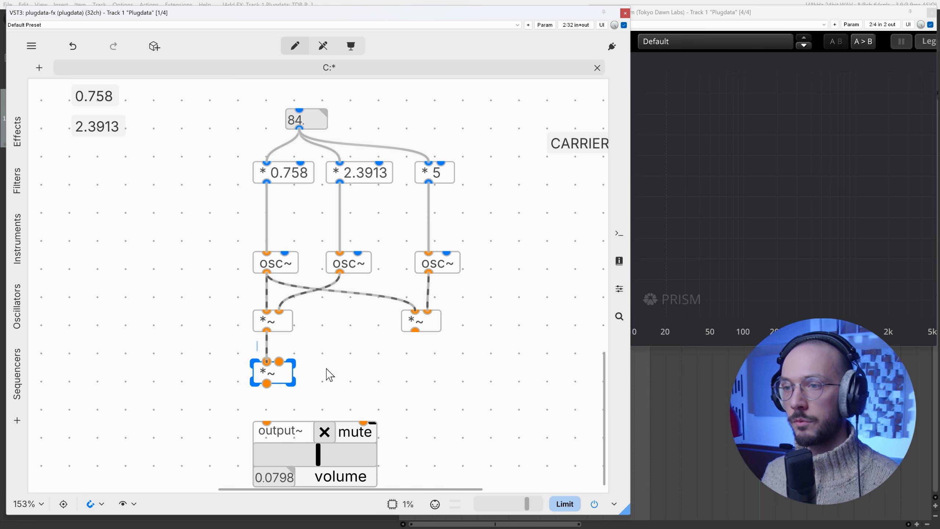
pyautogui.moveTo(393, 320); pyautogui.dragTo(279, 362)
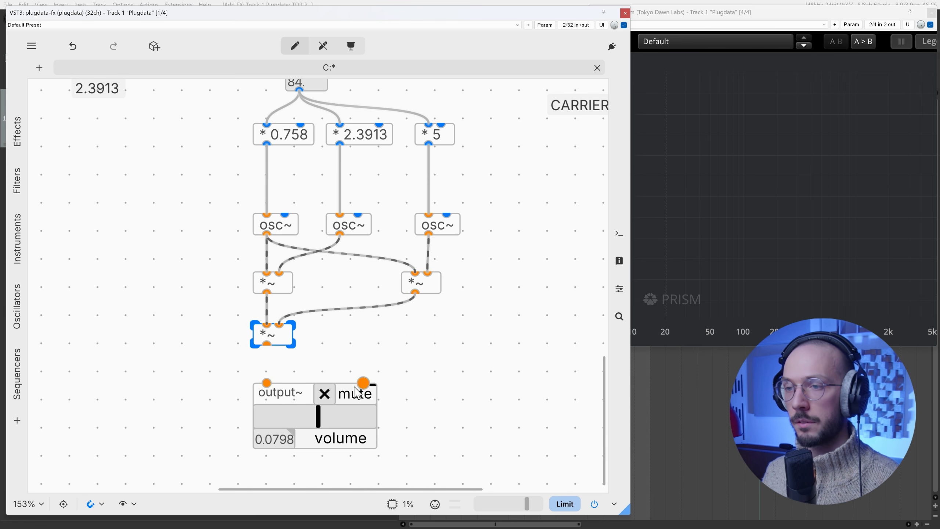
# Step: Leave edit mode, audition the patch with the frequency number box at 70, and mute output~
pyautogui.hotkey('ctrl', 'e')
pyautogui.moveTo(299, 120)
pyautogui.mouseDown()
pyautogui.moveTo(298, 102)
pyautogui.moveTo(299, 131)
pyautogui.moveTo(299, 124)
pyautogui.mouseUp()
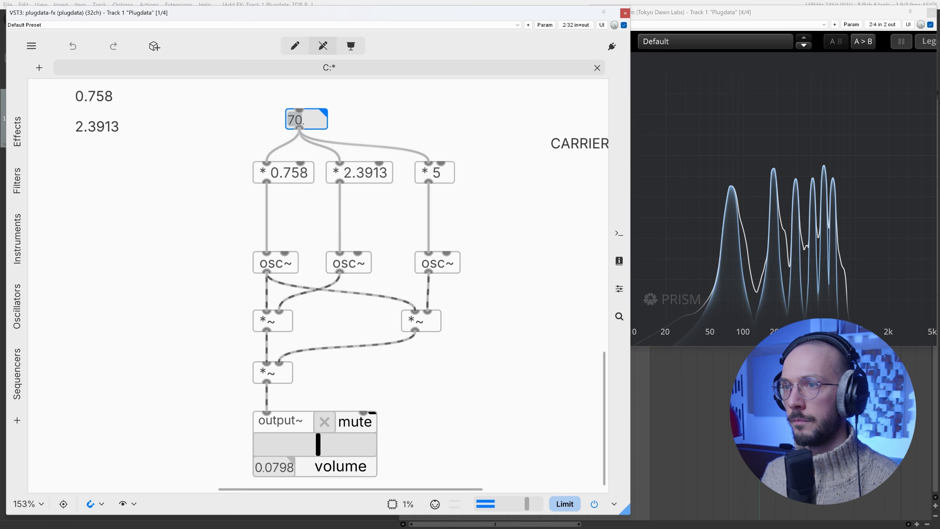
pyautogui.click(328, 424)
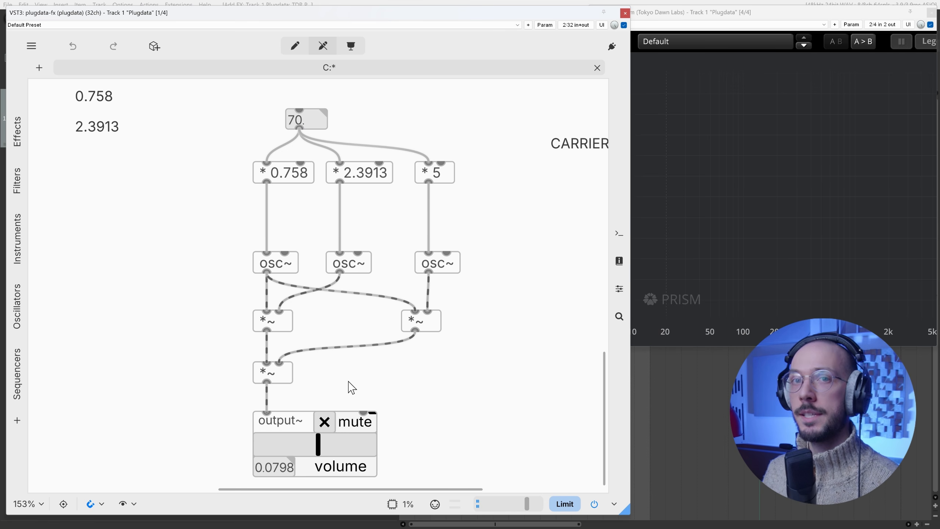
# Step: In edit mode, duplicate the first osc~, place the copy to its left, and connect the frequency number box directly to the copy's left inlet
pyautogui.hotkey('ctrl', 'e')
pyautogui.moveTo(225, 150); pyautogui.dragTo(379, 339)
pyautogui.click(247, 179)
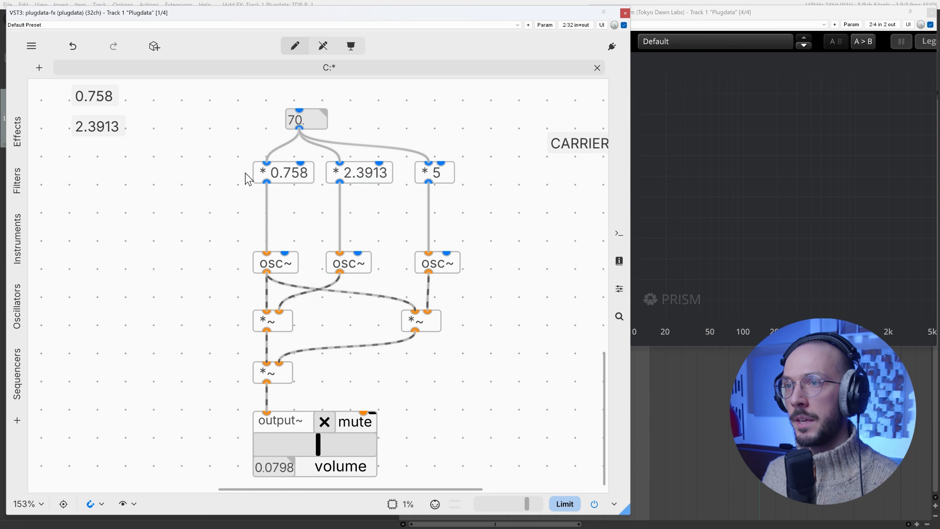
pyautogui.moveTo(194, 295); pyautogui.dragTo(271, 264)
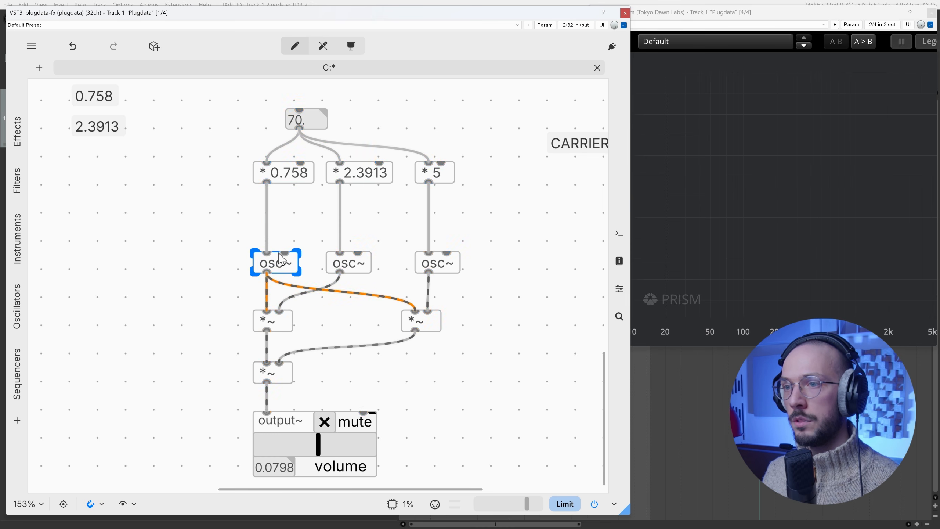
pyautogui.hotkey('ctrl', 'c')
pyautogui.hotkey('ctrl', 'v')
pyautogui.moveTo(336, 303); pyautogui.dragTo(215, 271)
pyautogui.click(244, 193)
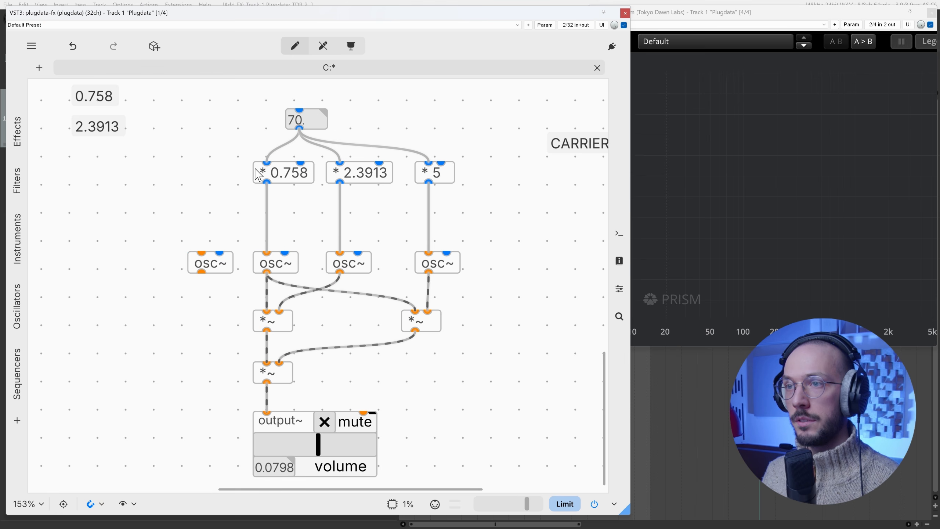
pyautogui.moveTo(299, 129); pyautogui.dragTo(201, 252)
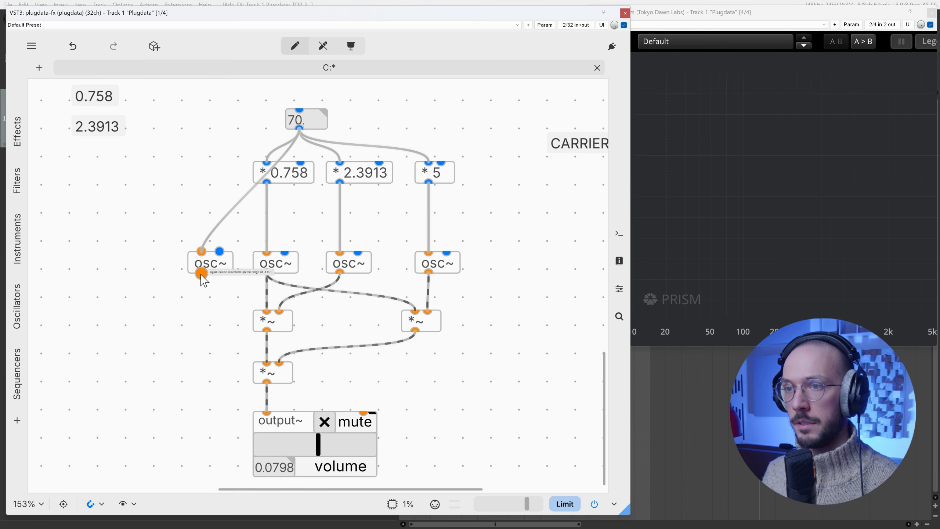
# Step: Add a *~ 0.75 object under the new osc~ and connect it to the left inlet of output~
pyautogui.click(218, 264)
pyautogui.hotkey('ctrl', '1')
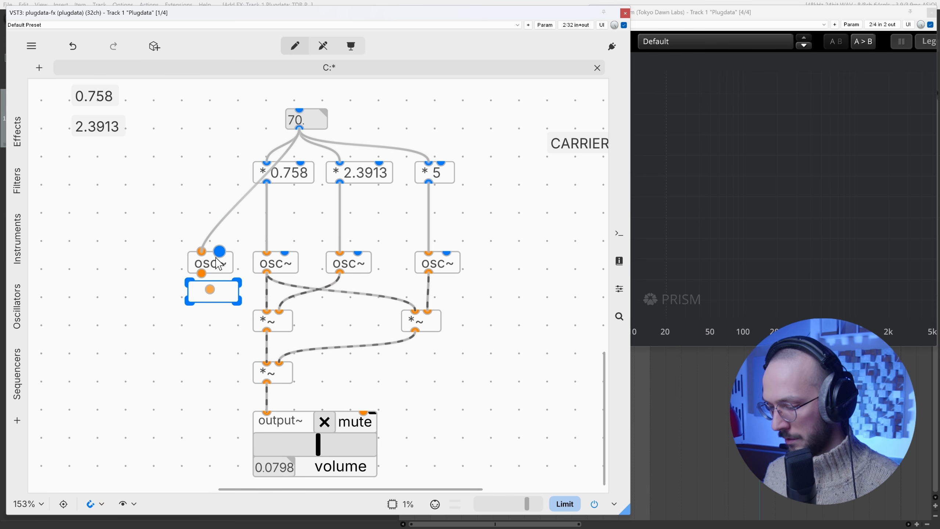
pyautogui.write('*~ 0.75')
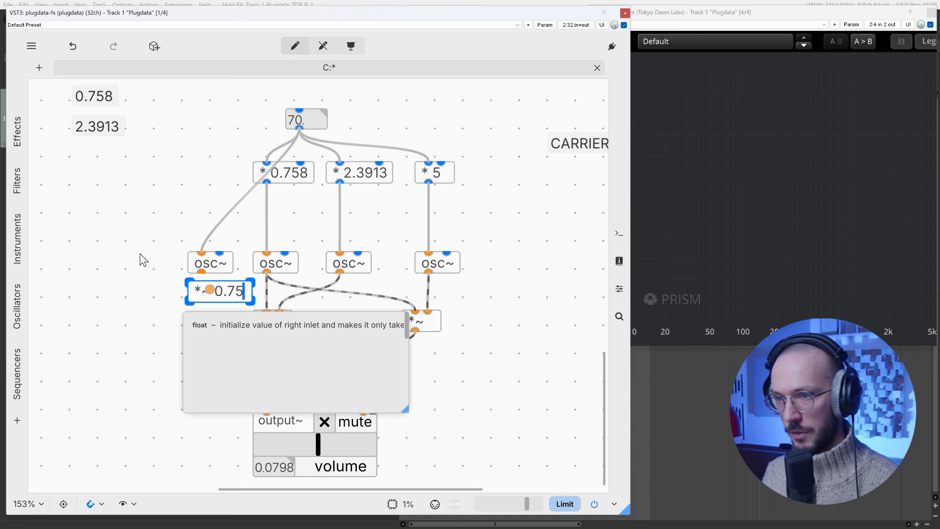
pyautogui.click(140, 255)
pyautogui.moveTo(198, 356); pyautogui.dragTo(266, 415)
# Step: Leave edit mode, raise the output~ volume to about 0.1457, and lower the frequency number box to 63
pyautogui.hotkey('ctrl', 'e')
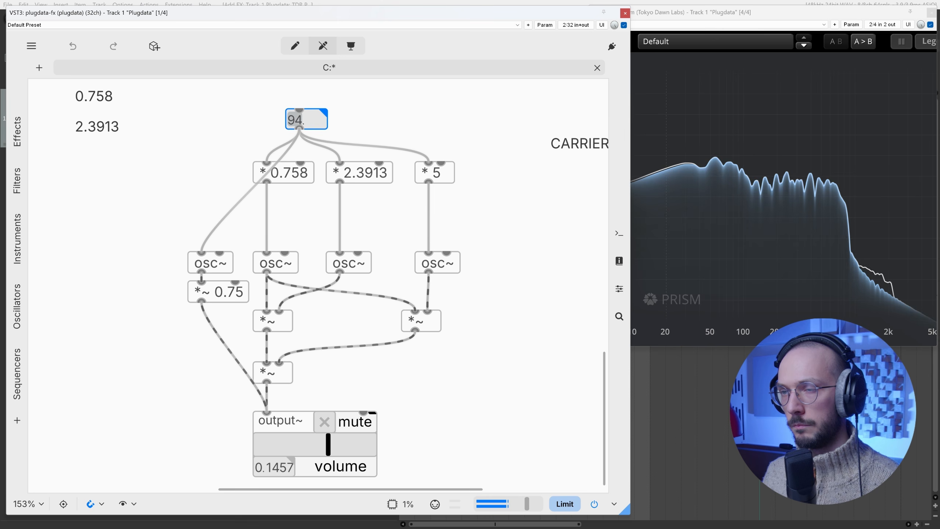
pyautogui.moveTo(295, 119)
pyautogui.mouseDown()
pyautogui.moveTo(295, 103)
pyautogui.moveTo(295, 131)
pyautogui.mouseUp()
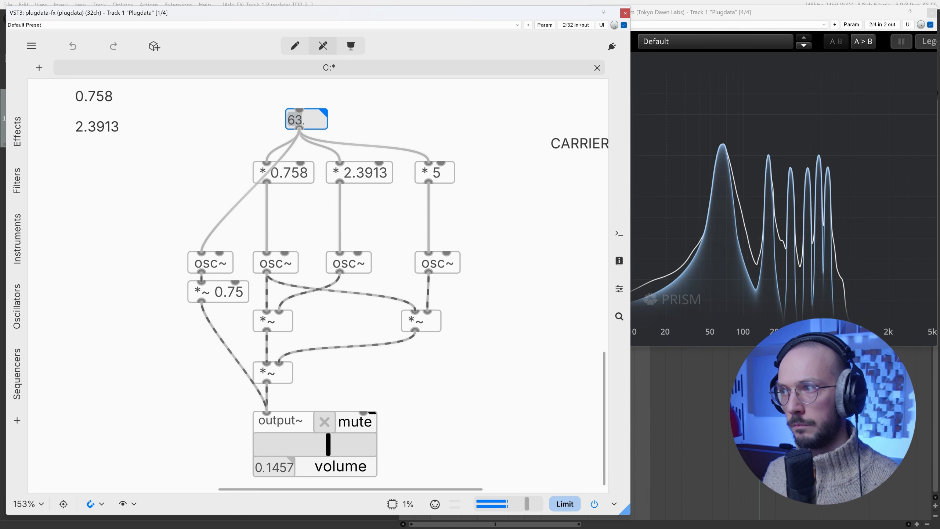